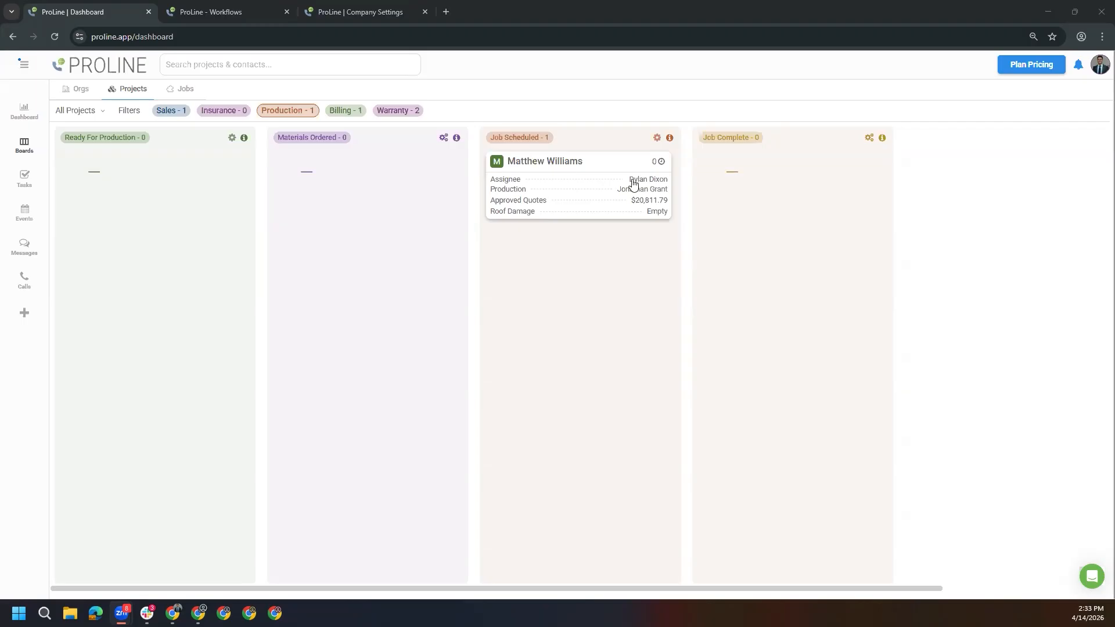
Move the Appt Scheduled project in the Sales pipeline to the Creating Quote stage and open its workflows
{"action": "left_click", "coordinate": [181, 116]}
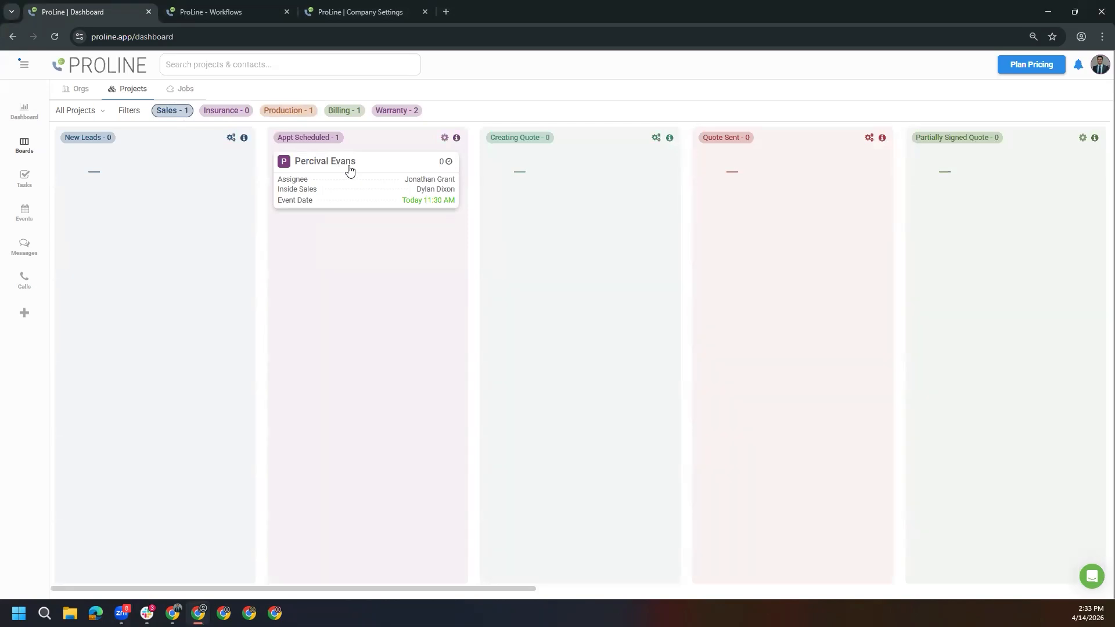
{"action": "left_click_drag", "start_coordinate": [349, 169], "coordinate": [556, 179]}
{"action": "left_click", "coordinate": [546, 168]}
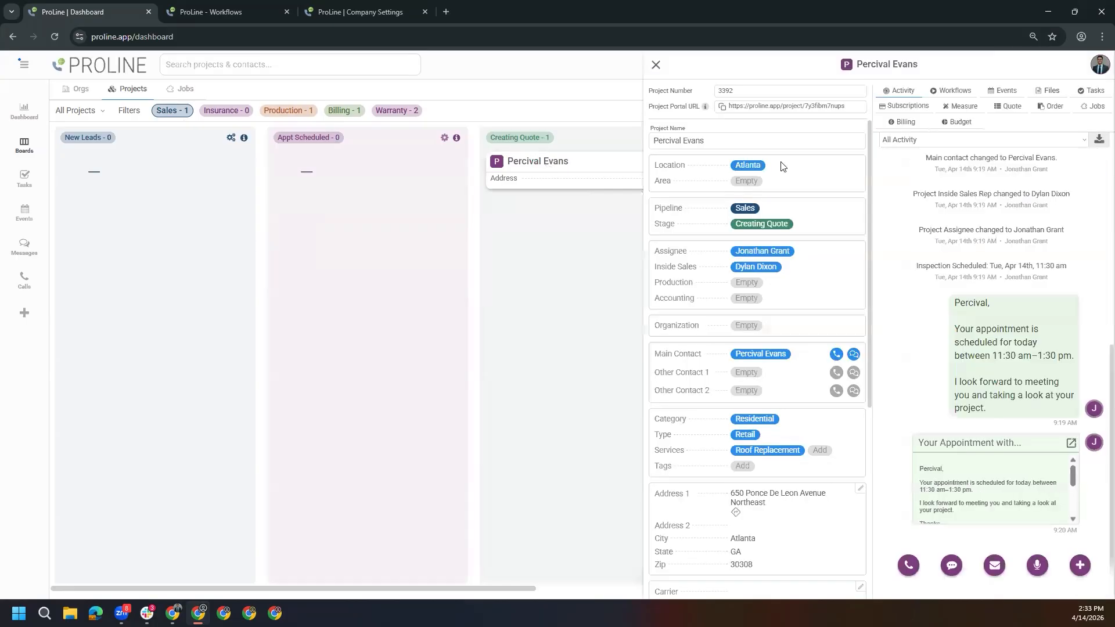
{"action": "left_click", "coordinate": [953, 91]}
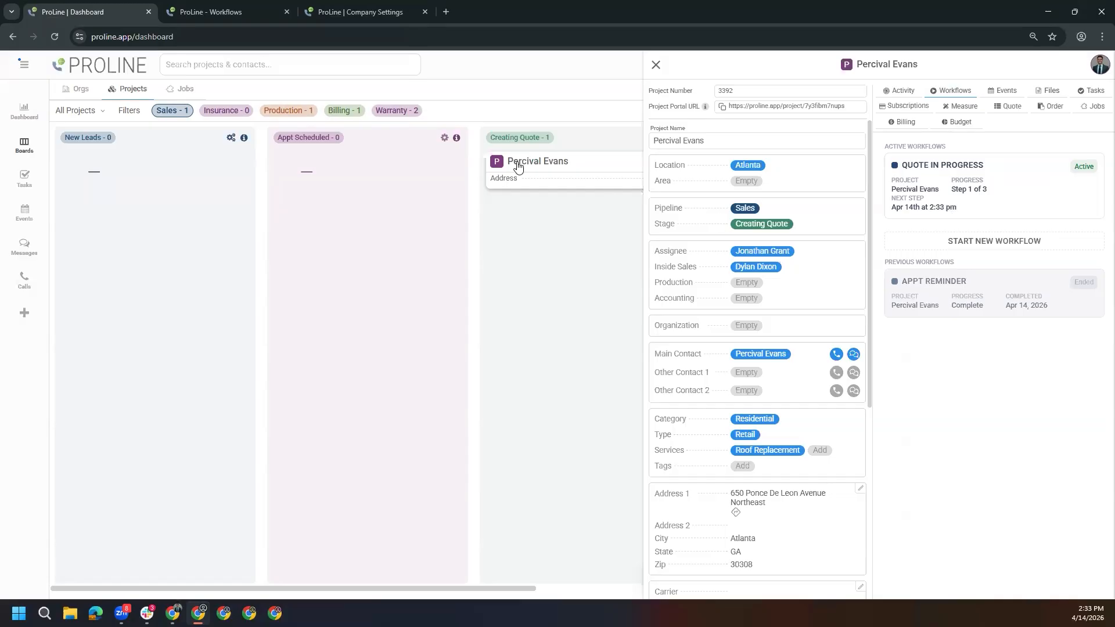
Look over the list of workflow triggers and return to the dashboard
{"action": "left_click", "coordinate": [345, 18]}
{"action": "left_click", "coordinate": [229, 17]}
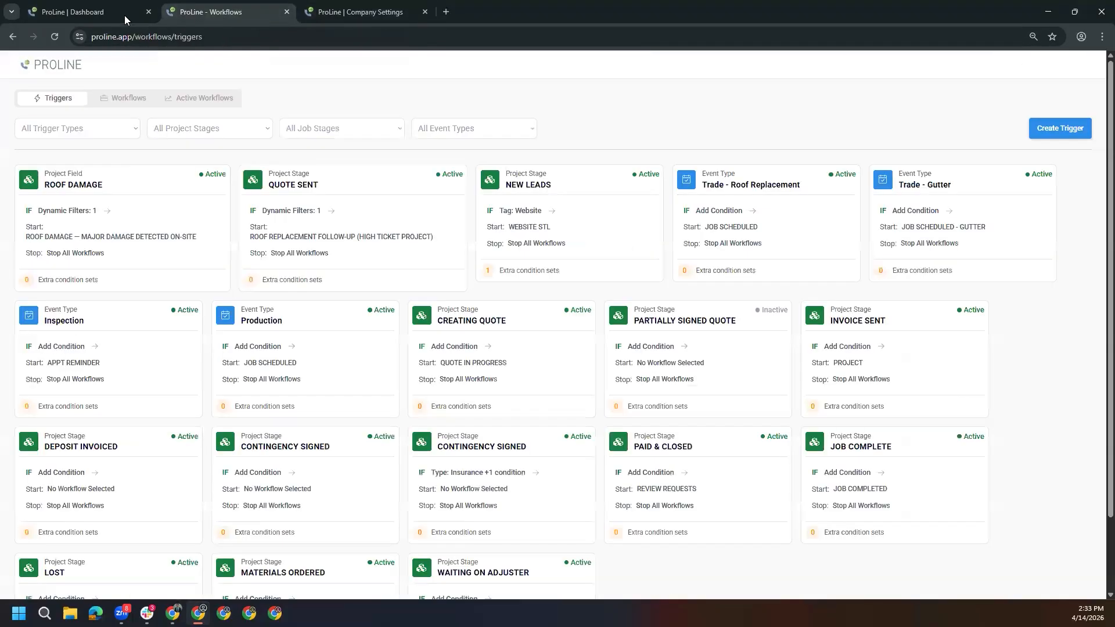
{"action": "left_click", "coordinate": [125, 15]}
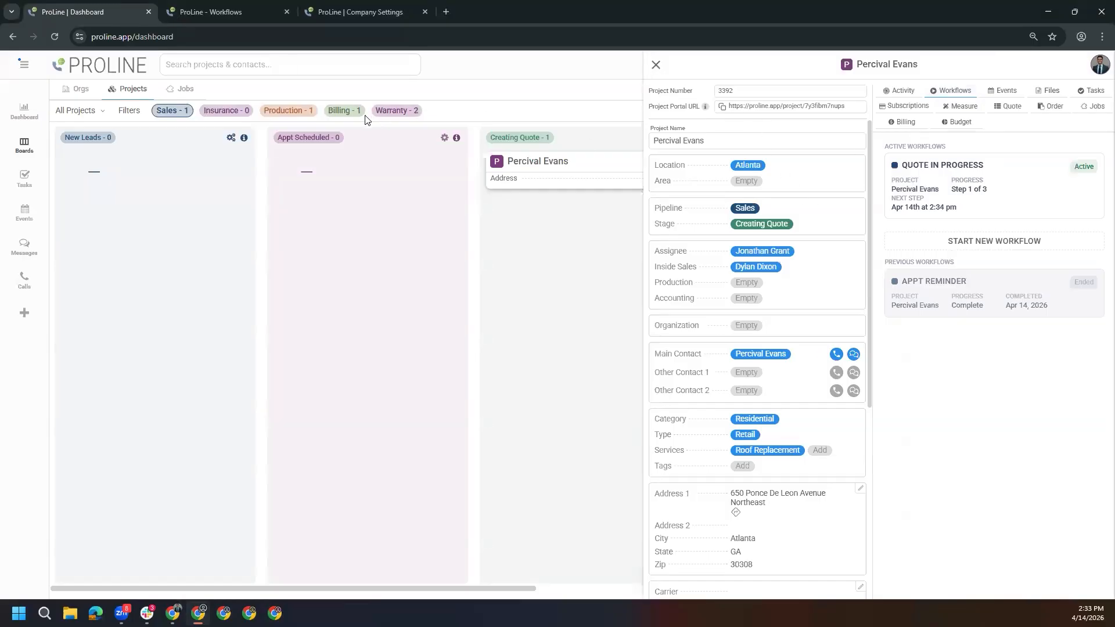
Open the Job Scheduled project in the Production pipeline and view its Roof Damage and Job estimate dynamic fields
{"action": "left_click", "coordinate": [289, 111]}
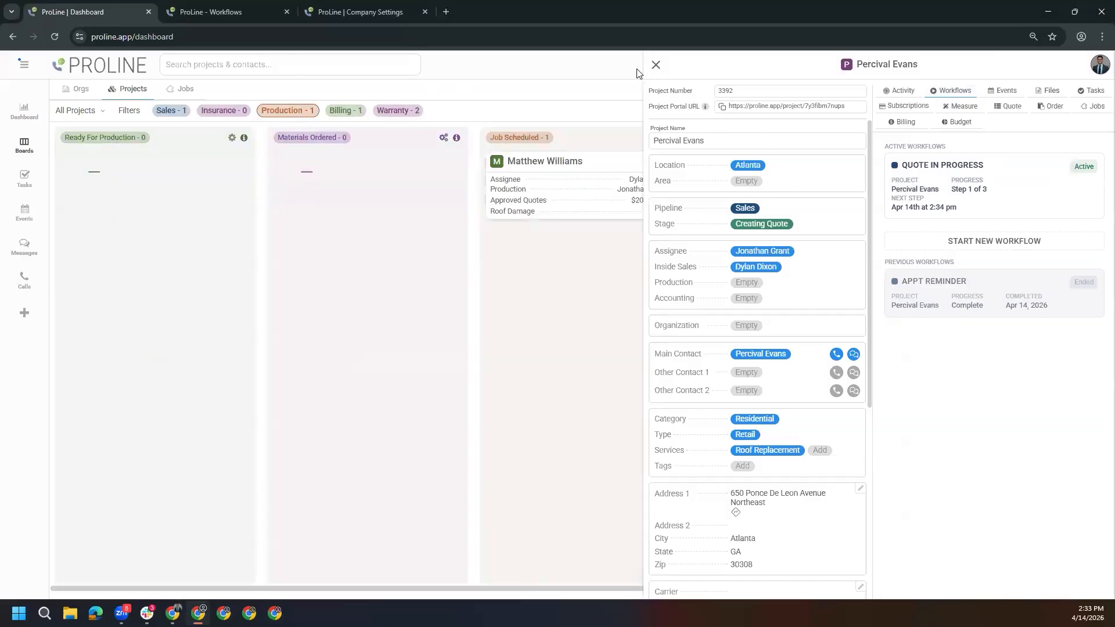
{"action": "left_click", "coordinate": [656, 65]}
{"action": "left_click", "coordinate": [579, 168]}
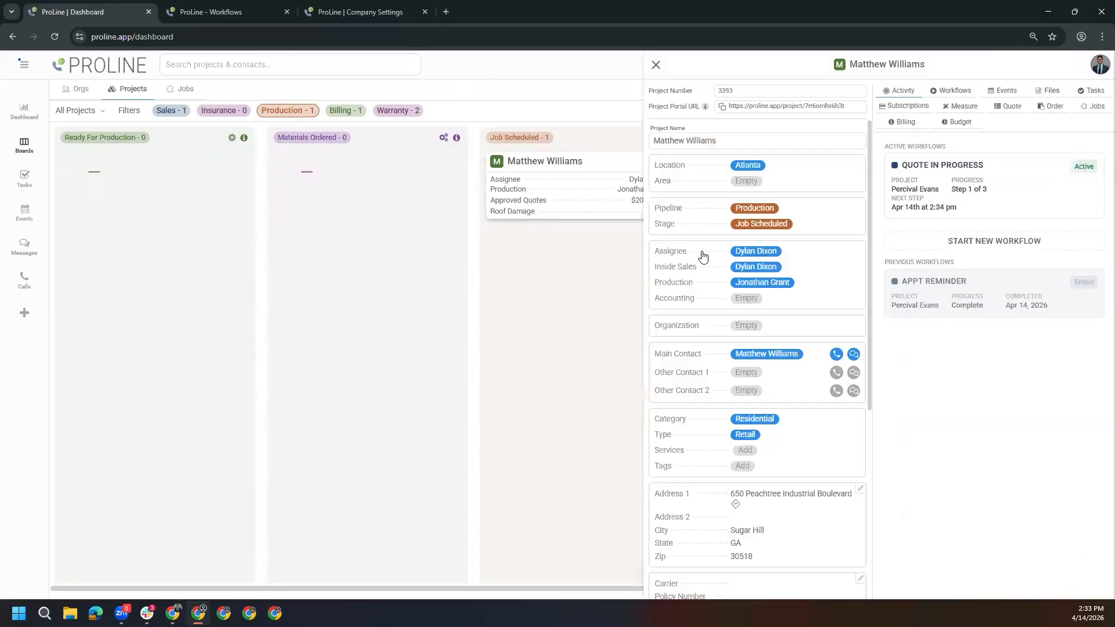
{"action": "scroll", "coordinate": [755, 395], "scroll_direction": "down", "scroll_amount": 5}
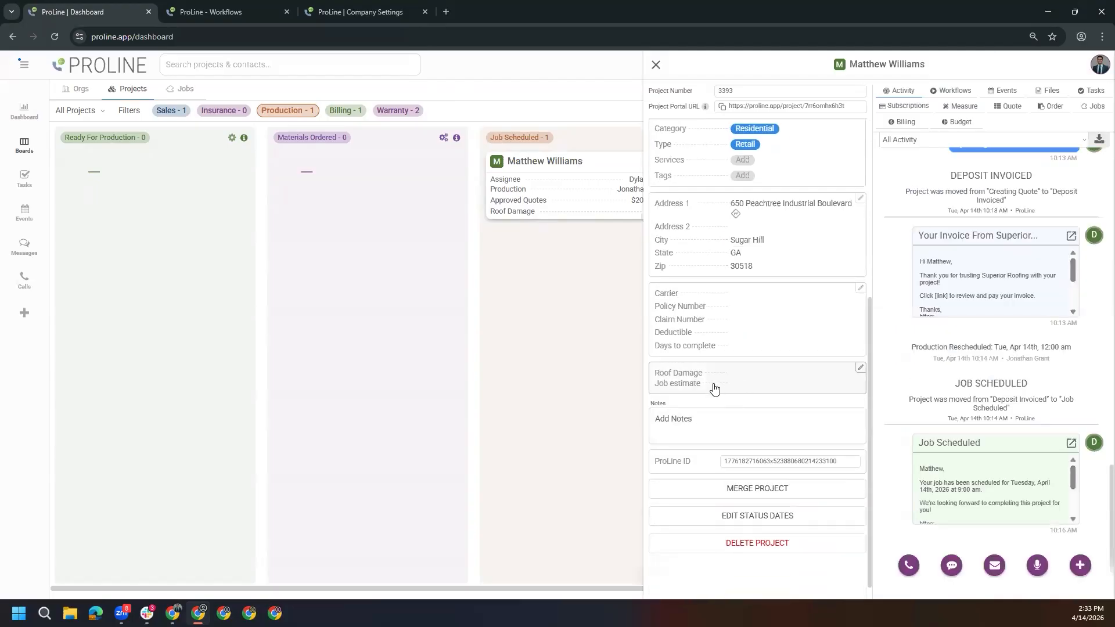
{"action": "left_click", "coordinate": [714, 390]}
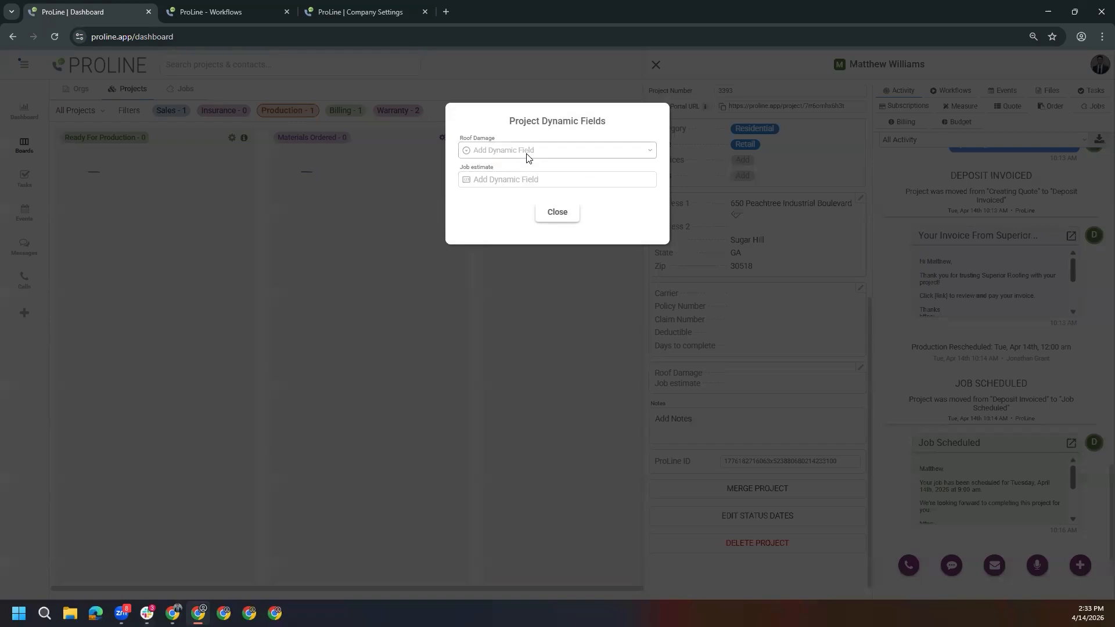
{"action": "left_click", "coordinate": [555, 215]}
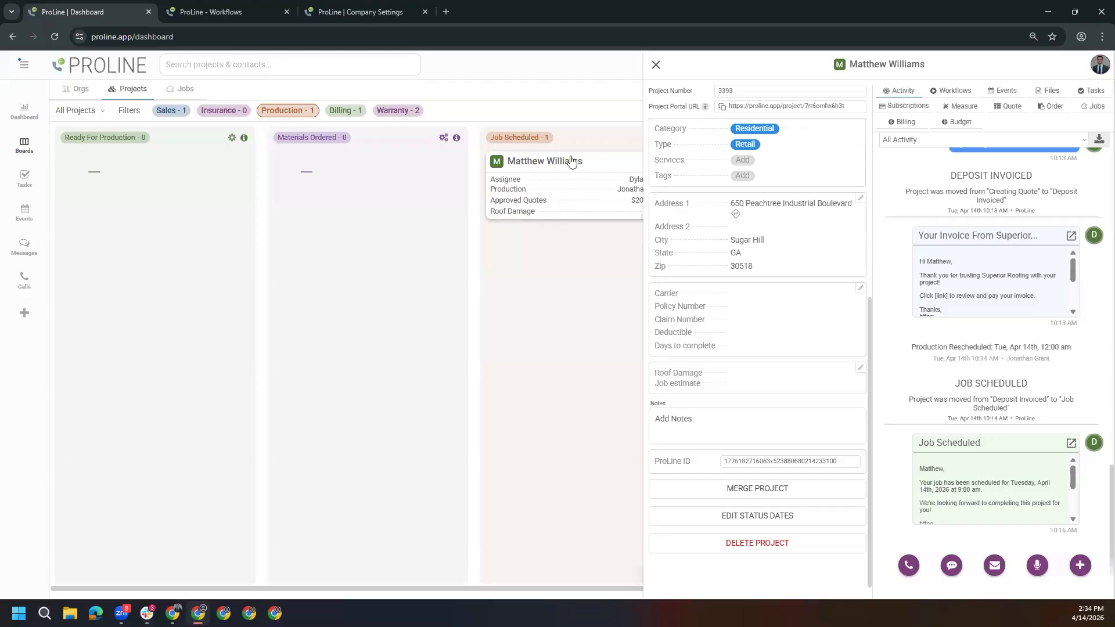
Display the Dynamic Fields list among the project custom fields in the company settings
{"action": "left_click", "coordinate": [332, 16]}
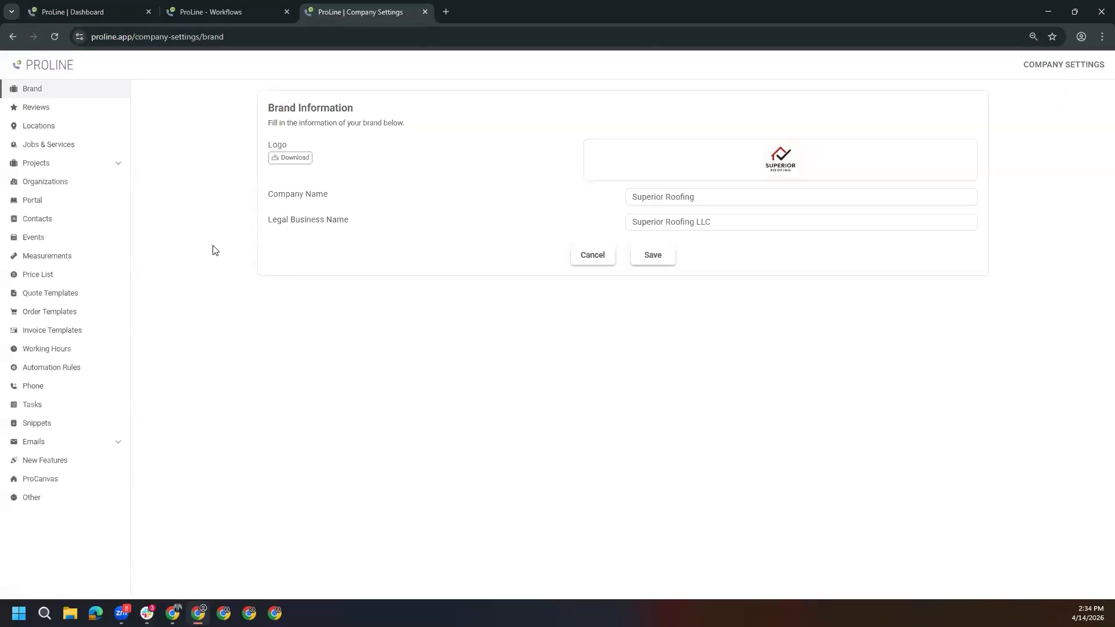
{"action": "left_click", "coordinate": [83, 167]}
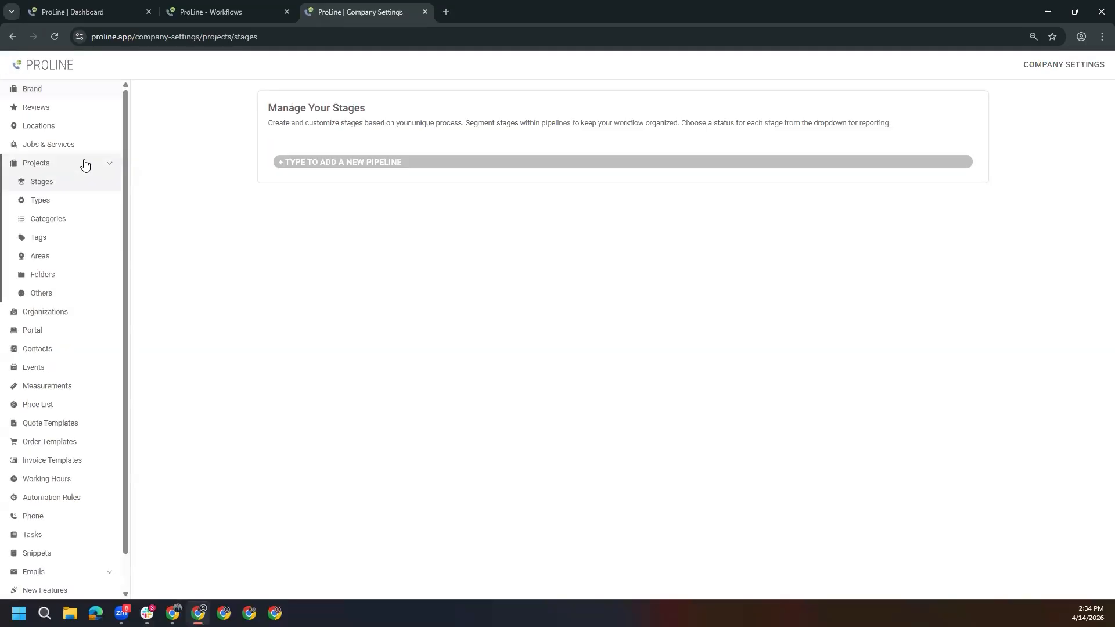
{"action": "left_click", "coordinate": [59, 295]}
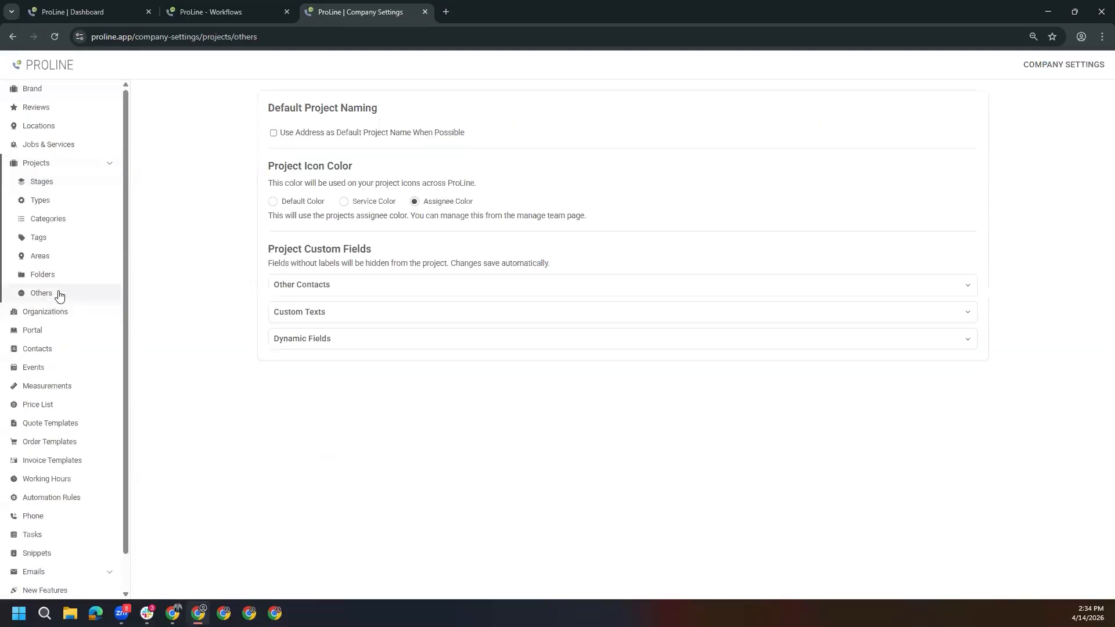
{"action": "left_click", "coordinate": [341, 344]}
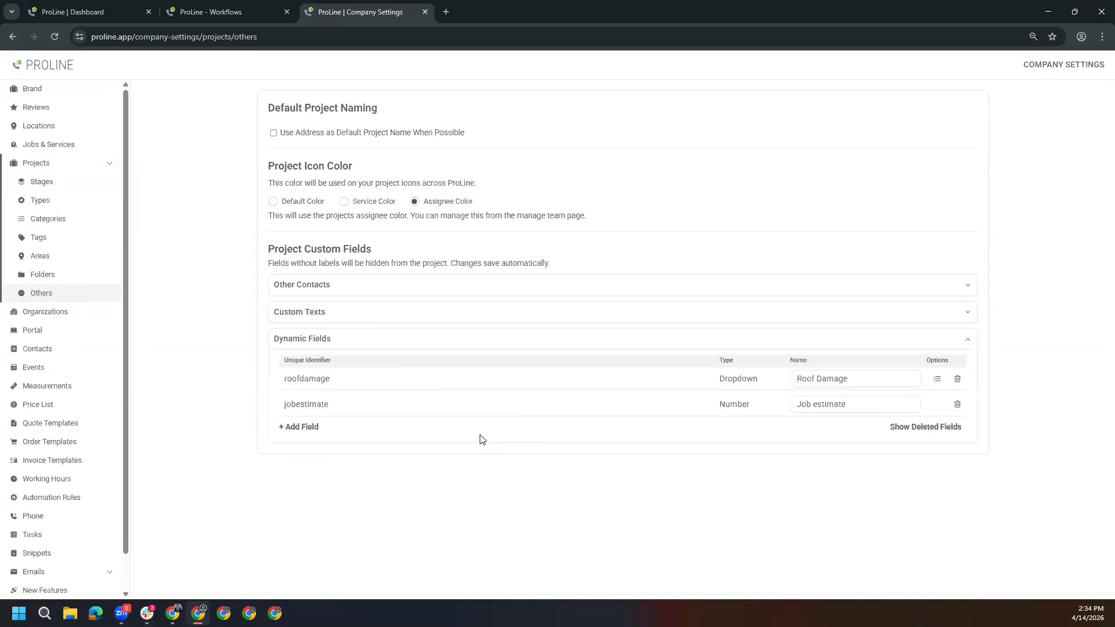
Examine the field types offered for a new dynamic field and the dropdown options of Roof Damage
{"action": "left_click", "coordinate": [297, 427]}
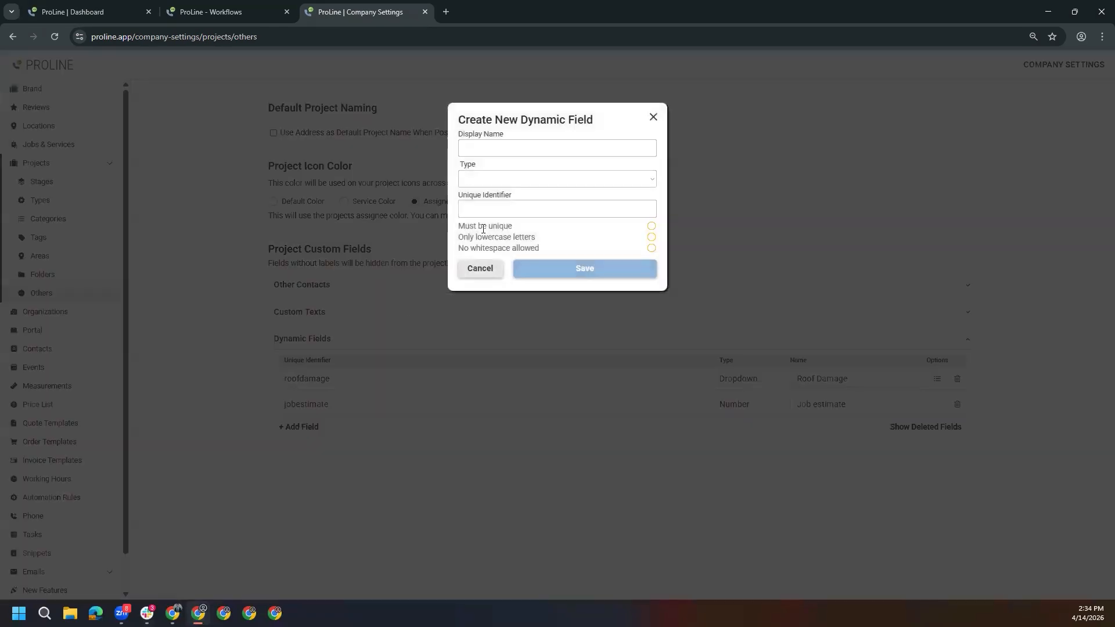
{"action": "left_click", "coordinate": [528, 149]}
{"action": "left_click", "coordinate": [499, 181]}
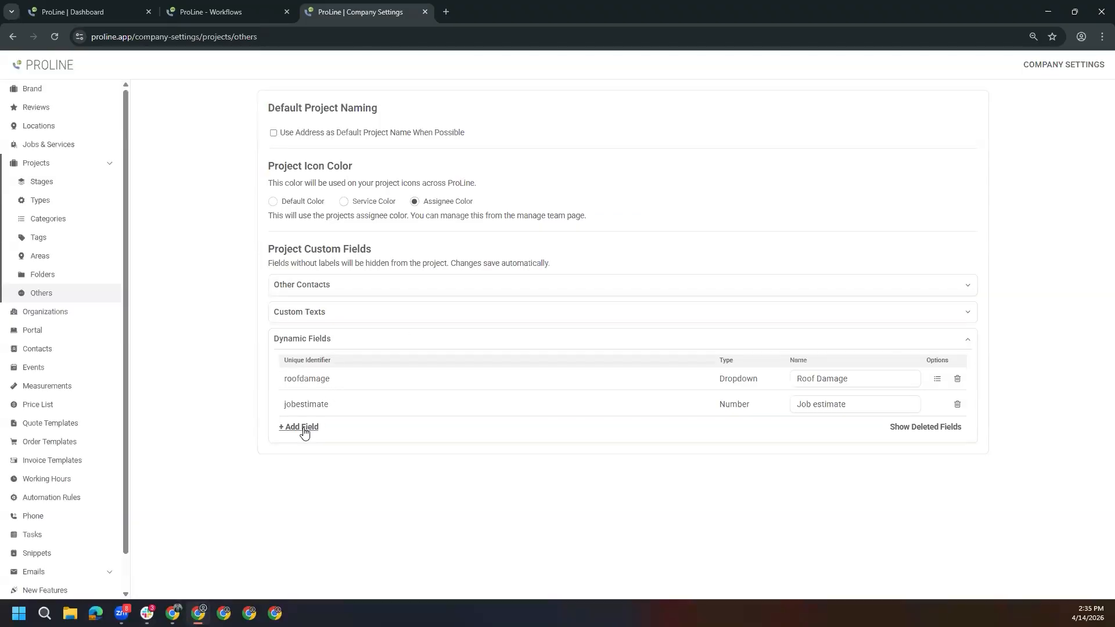
{"action": "left_click", "coordinate": [302, 427]}
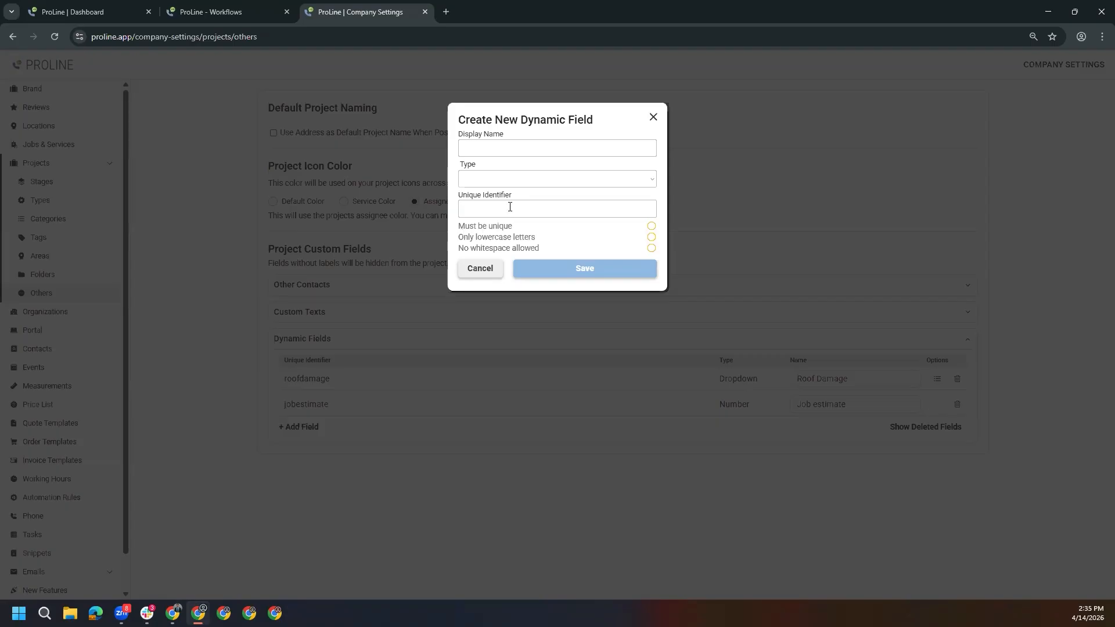
{"action": "left_click", "coordinate": [654, 118]}
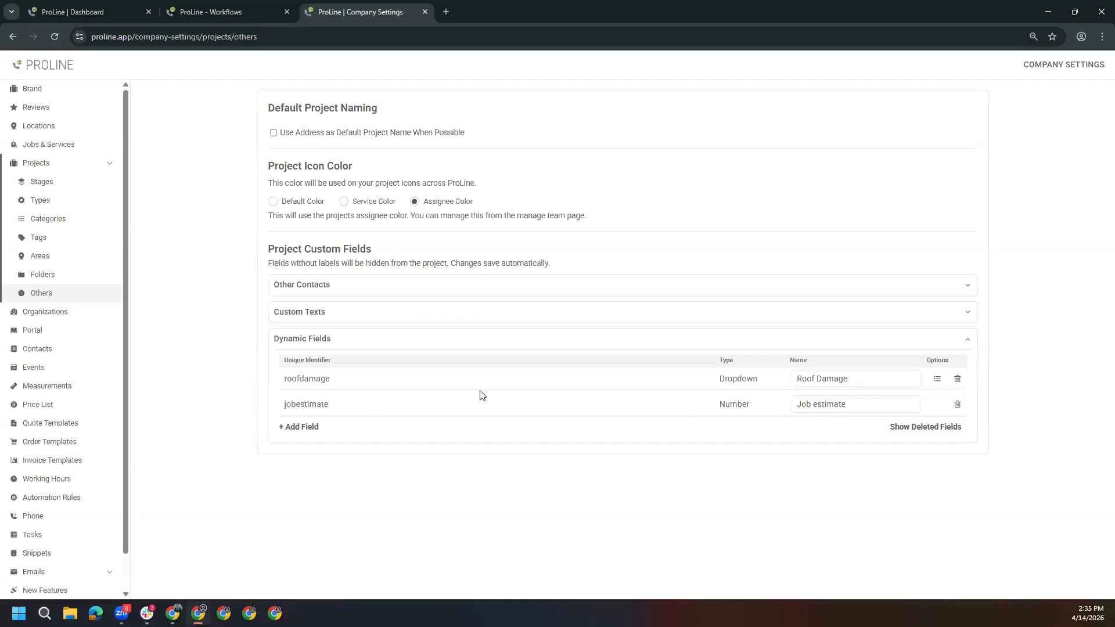
{"action": "left_click", "coordinate": [937, 379]}
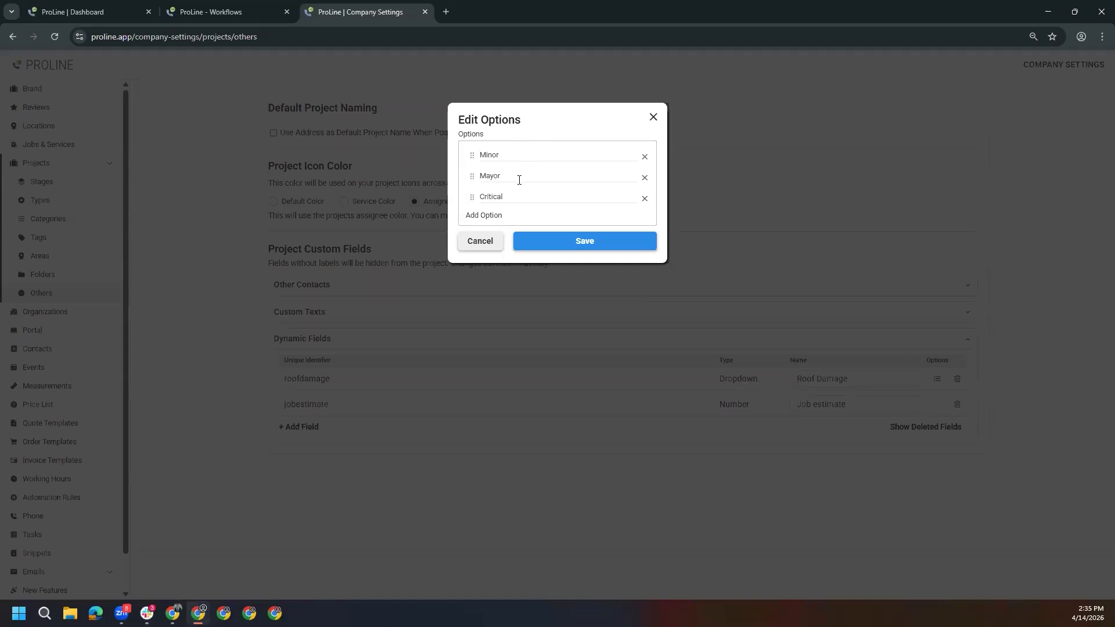
{"action": "left_click", "coordinate": [654, 118]}
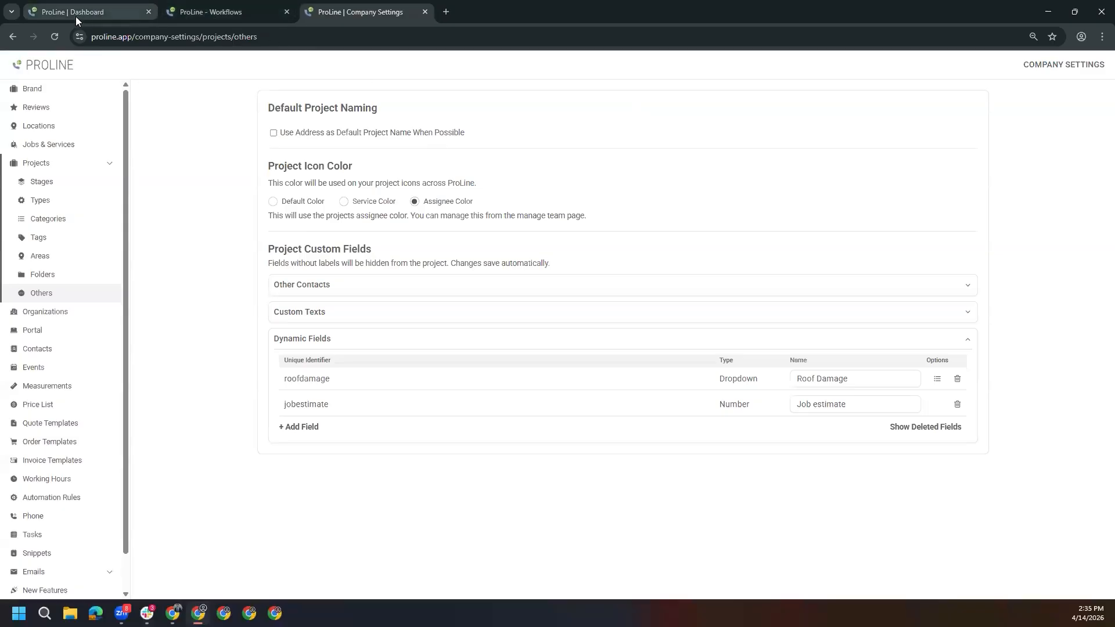
Create a new project workflow trigger with Dynamic Field as its project trigger type, leaving the field unselected
{"action": "left_click", "coordinate": [106, 7]}
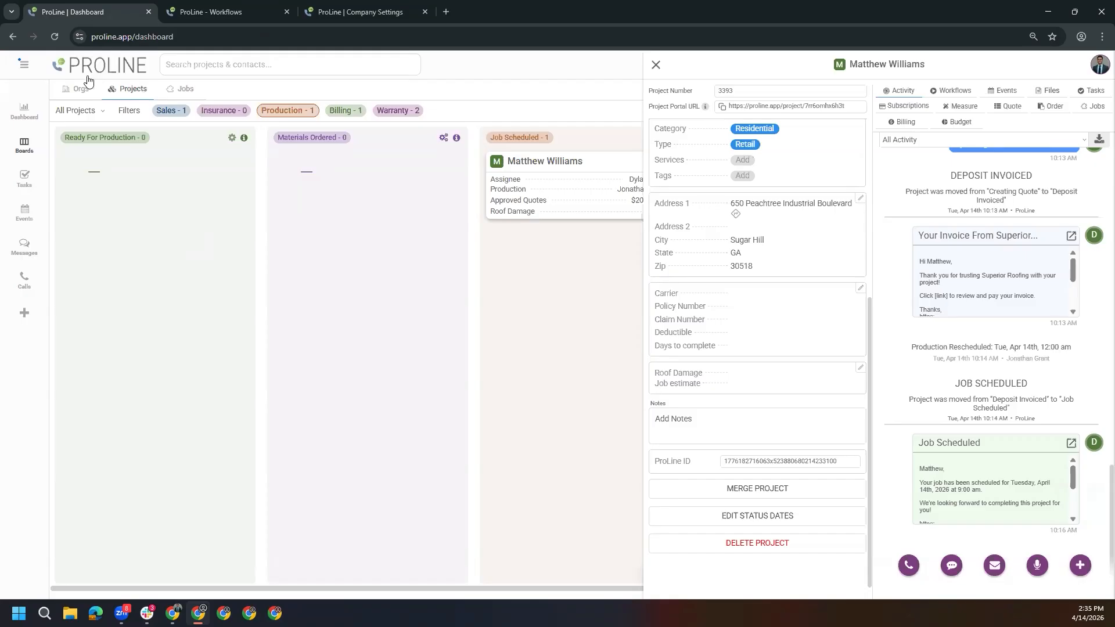
{"action": "left_click", "coordinate": [23, 65]}
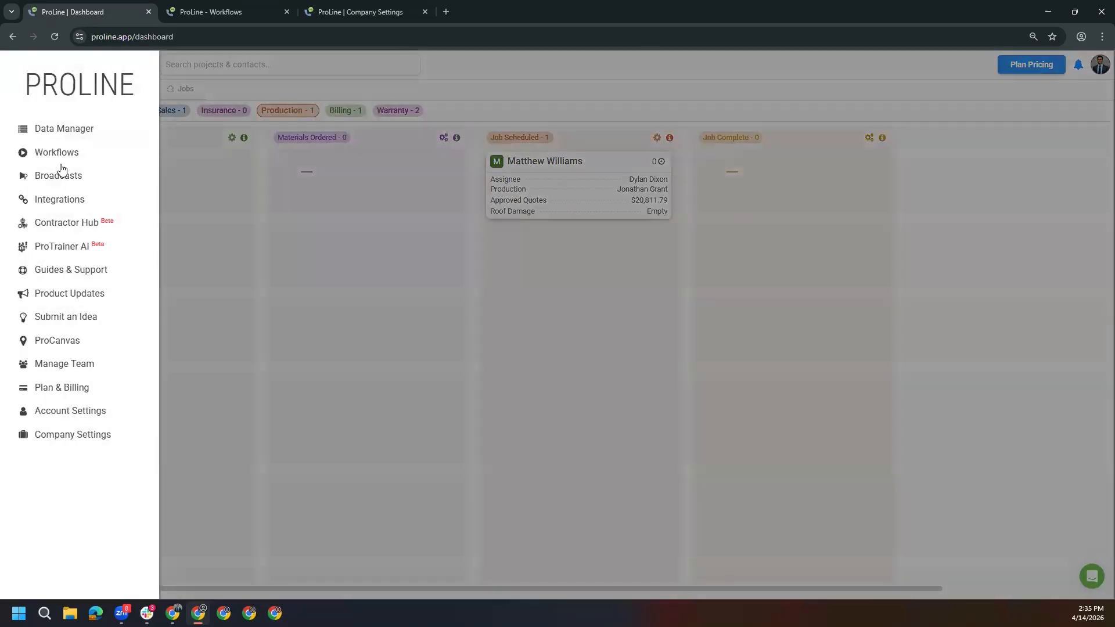
{"action": "left_click", "coordinate": [240, 10]}
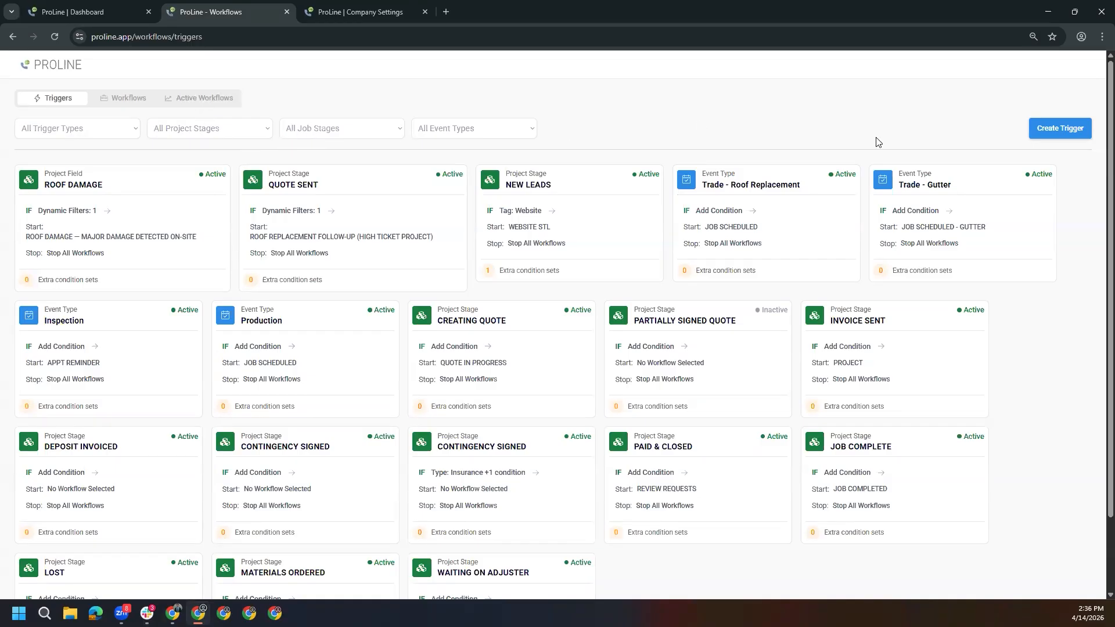
{"action": "left_click", "coordinate": [1065, 138]}
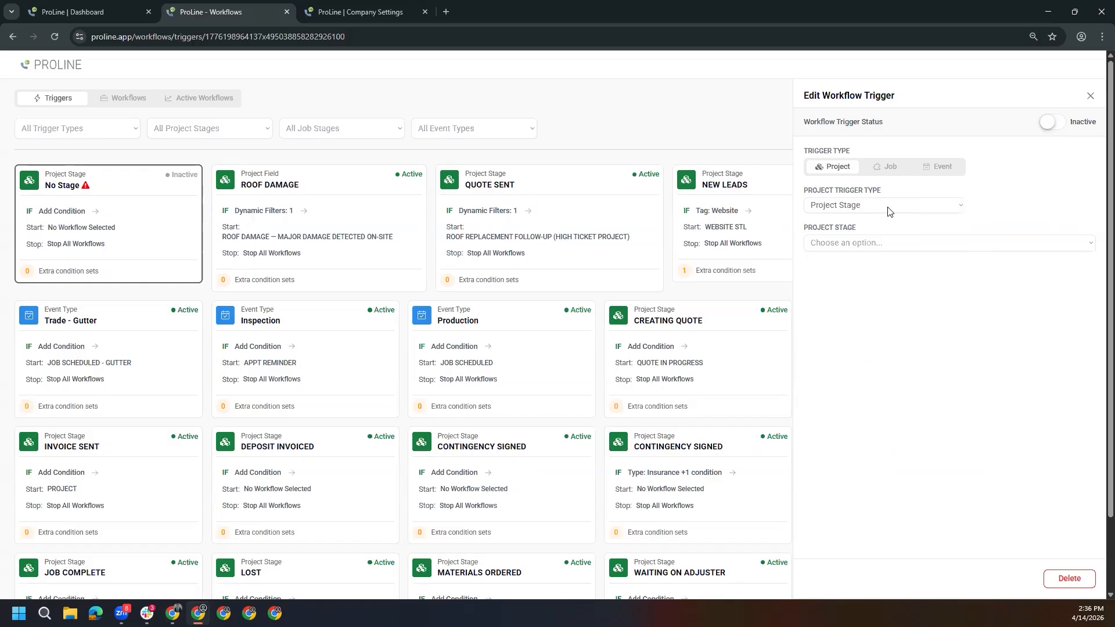
{"action": "left_click", "coordinate": [886, 209]}
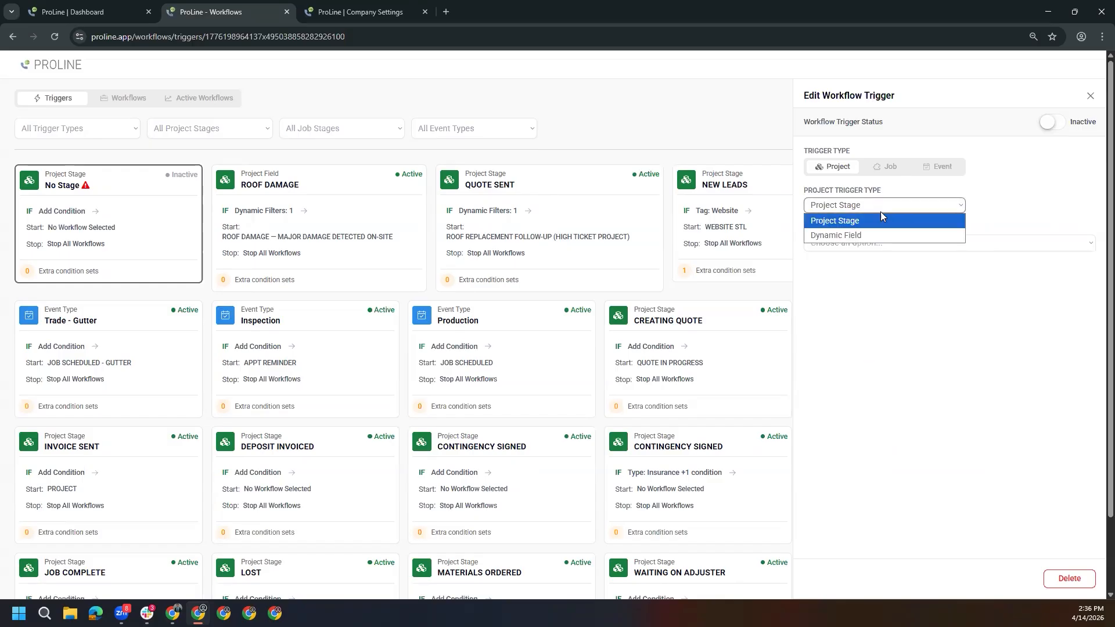
{"action": "left_click", "coordinate": [854, 234]}
{"action": "left_click", "coordinate": [878, 244]}
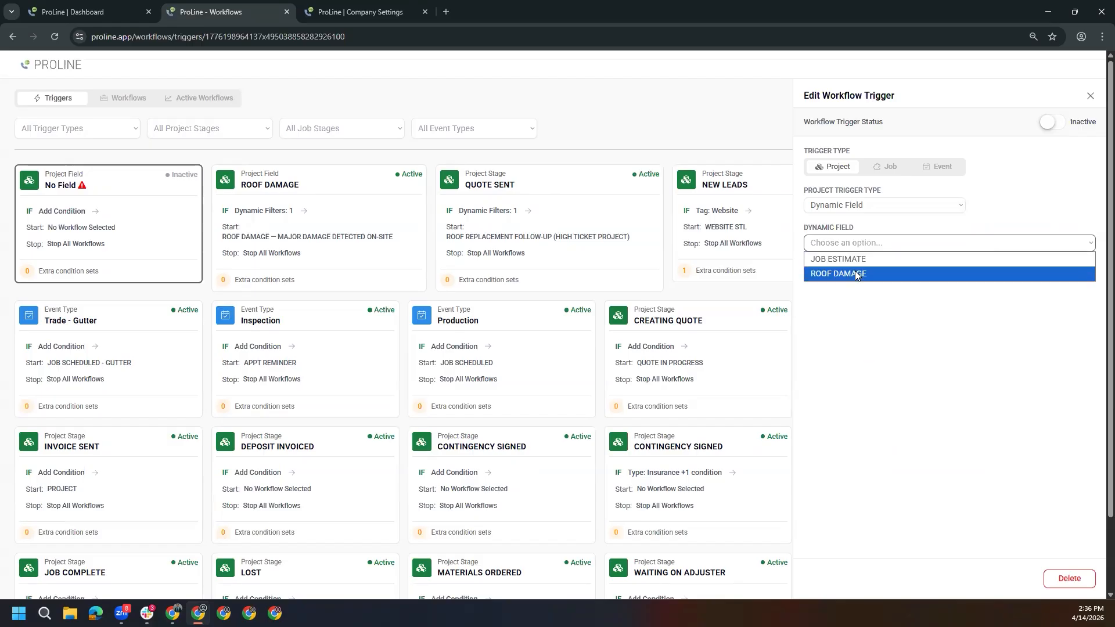
{"action": "left_click", "coordinate": [921, 218]}
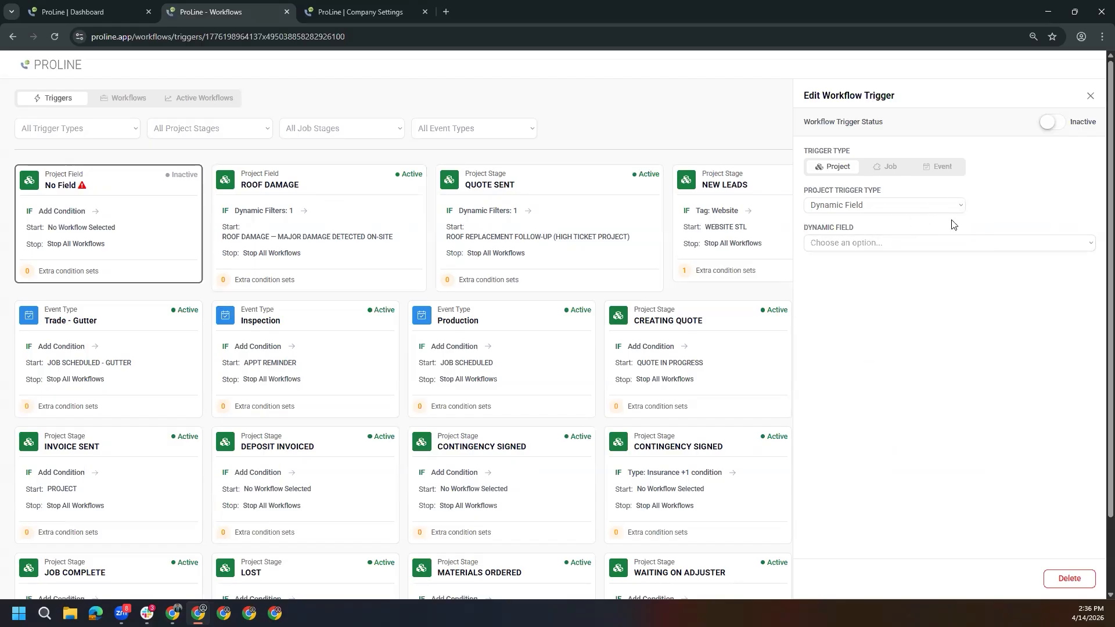
Open the existing ROOF DAMAGE trigger, expand its condition group and check the dynamic field choices
{"action": "left_click", "coordinate": [337, 214]}
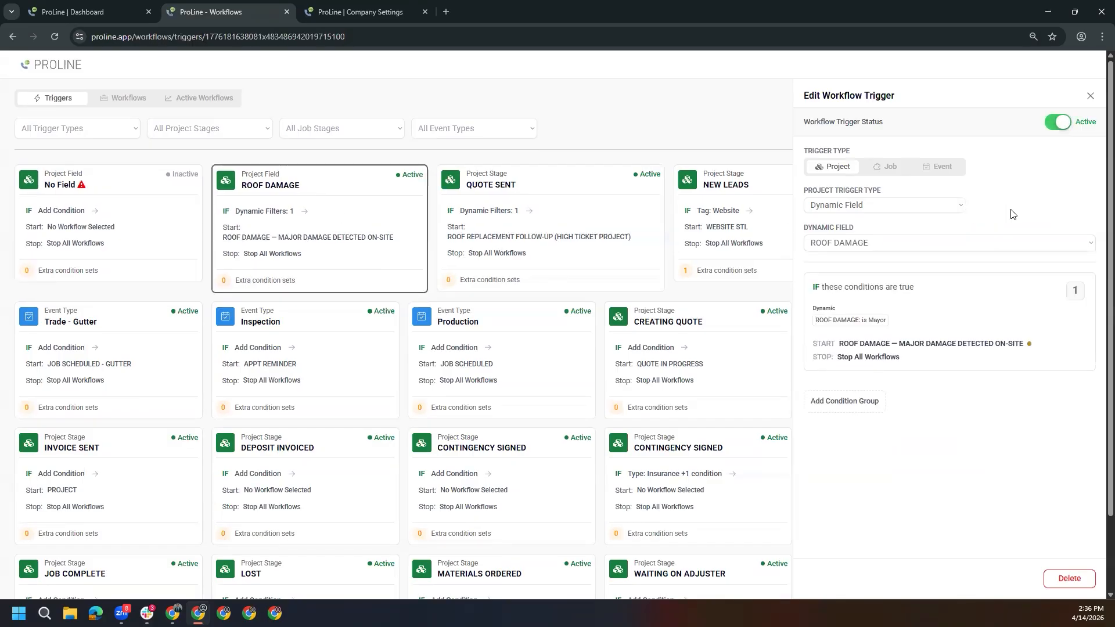
{"action": "left_click", "coordinate": [941, 304]}
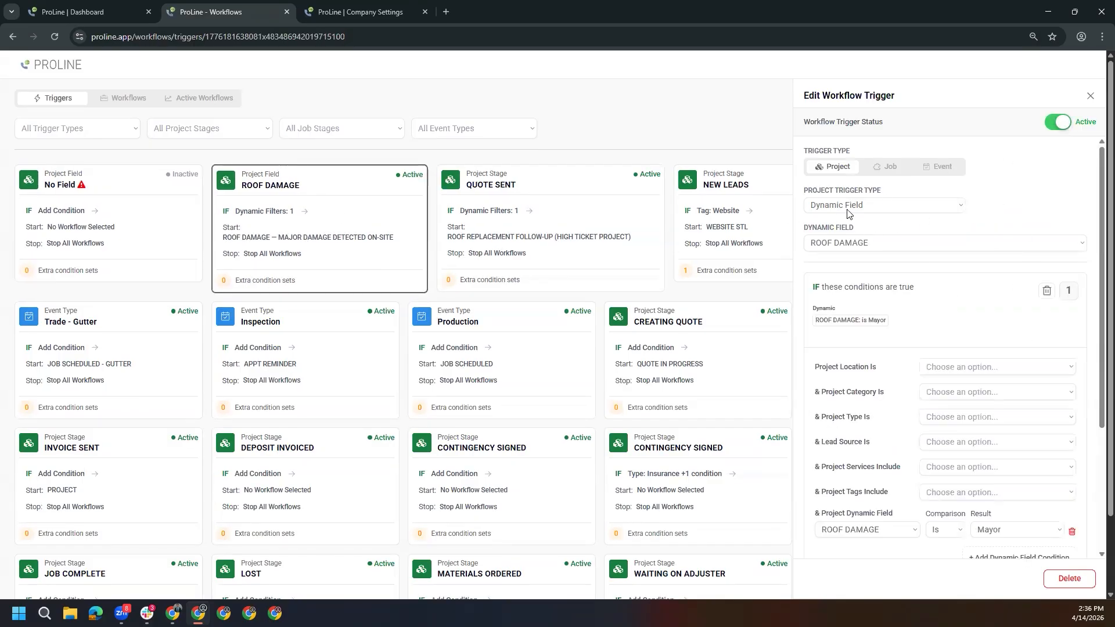
{"action": "left_click", "coordinate": [872, 248]}
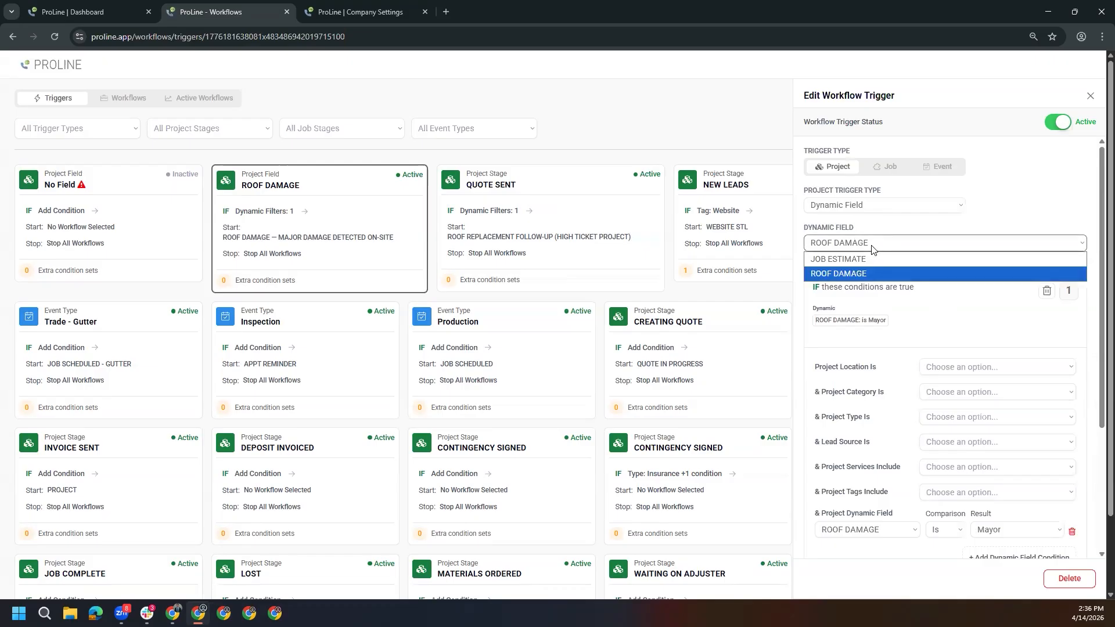
{"action": "left_click", "coordinate": [872, 248]}
Review the trigger's conditions and actions, including the result options for the ROOF DAMAGE dynamic field
{"action": "scroll", "coordinate": [872, 250], "scroll_direction": "down", "scroll_amount": 3}
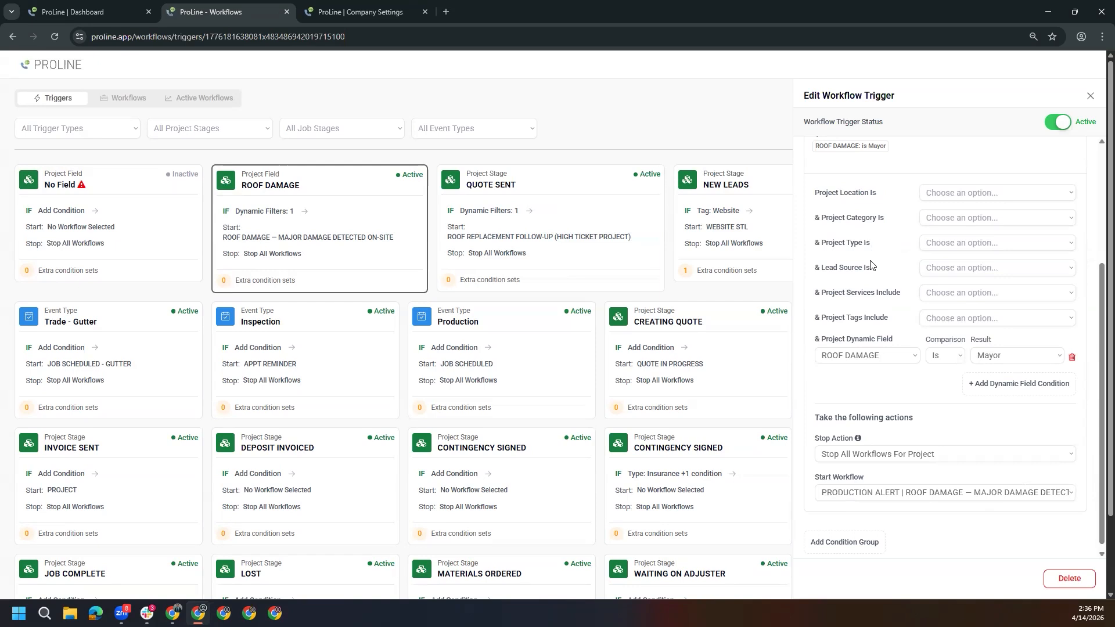
{"action": "scroll", "coordinate": [871, 266], "scroll_direction": "up", "scroll_amount": 3}
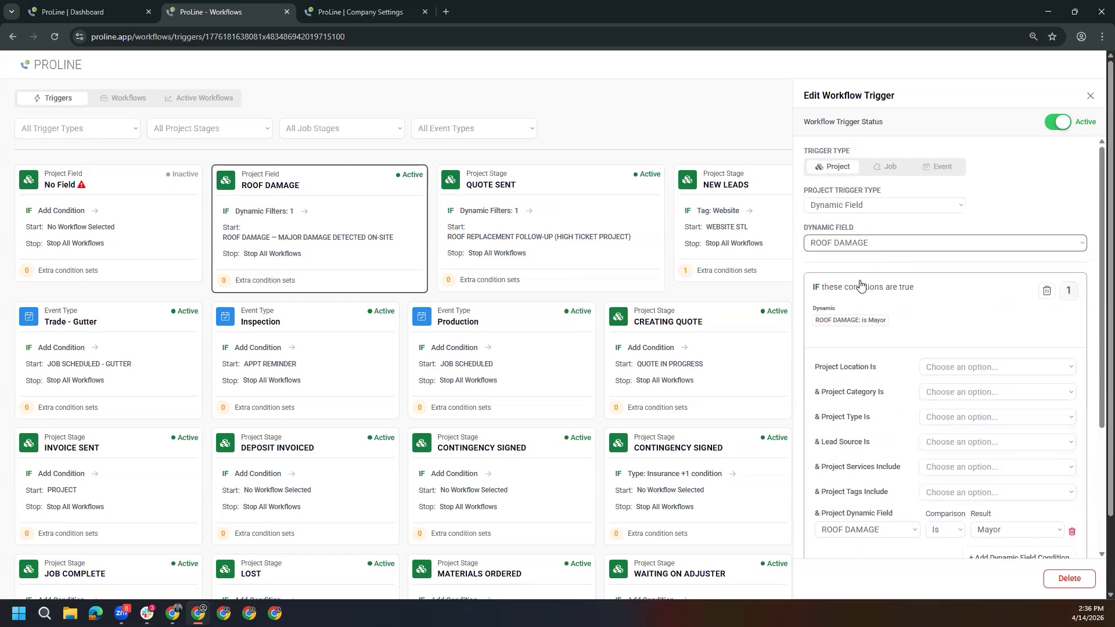
{"action": "scroll", "coordinate": [860, 286], "scroll_direction": "down", "scroll_amount": 2}
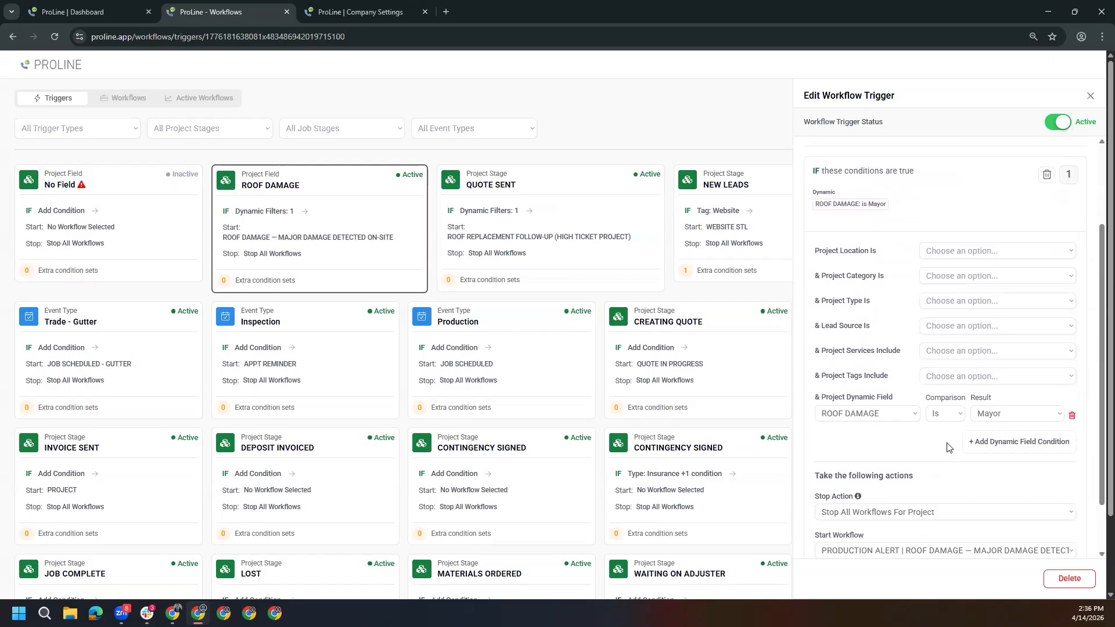
{"action": "left_click", "coordinate": [985, 419]}
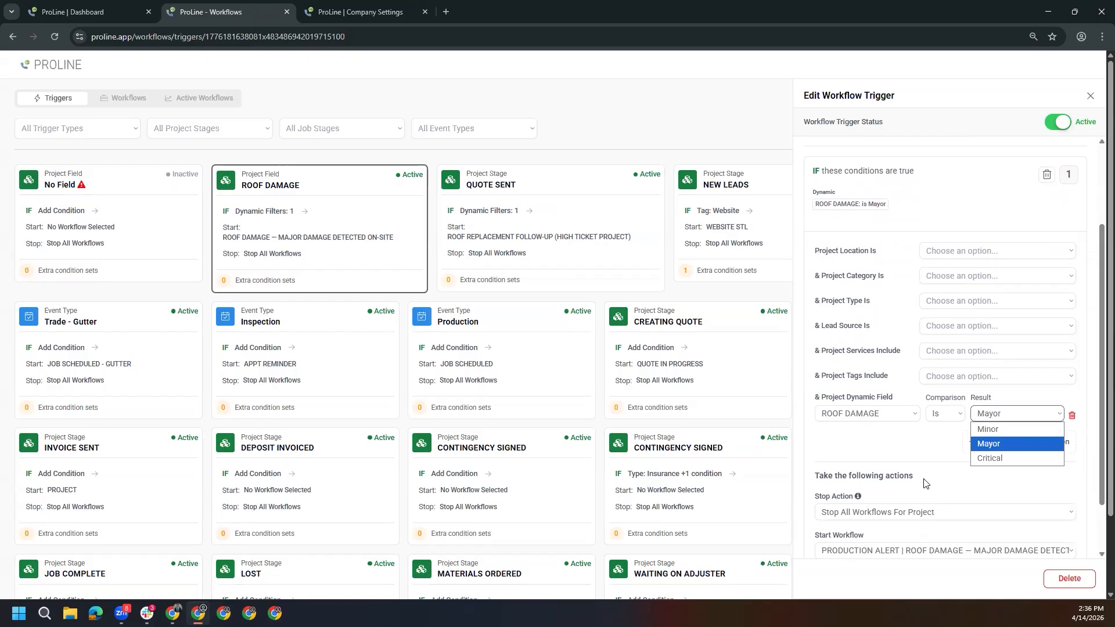
{"action": "left_click", "coordinate": [911, 467]}
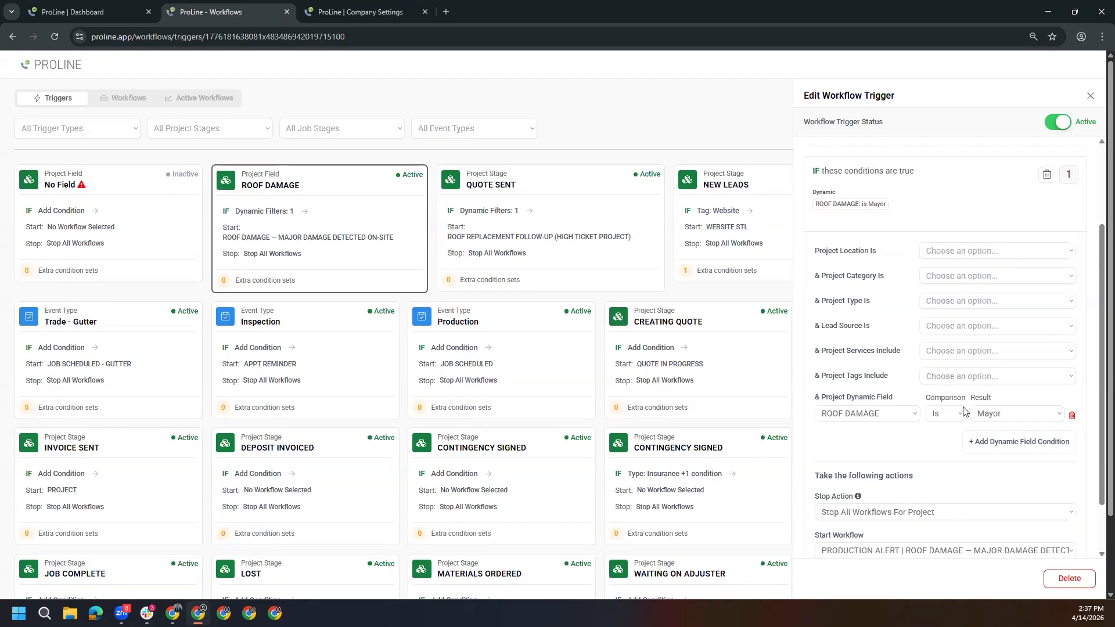
Check the result choices of the ROOF DAMAGE condition and the trigger's stop and start workflow actions
{"action": "left_click", "coordinate": [1001, 416]}
{"action": "left_click", "coordinate": [920, 441]}
{"action": "scroll", "coordinate": [906, 464], "scroll_direction": "down", "scroll_amount": 1}
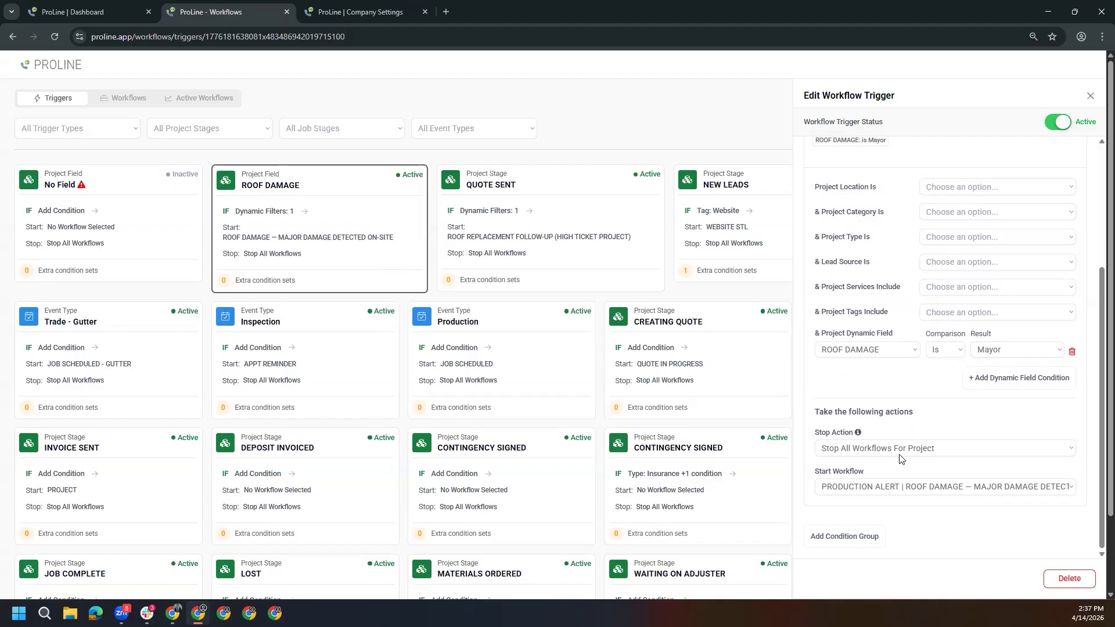
Switch from the triggers to the workflow library and look through its folders
{"action": "left_click", "coordinate": [131, 99]}
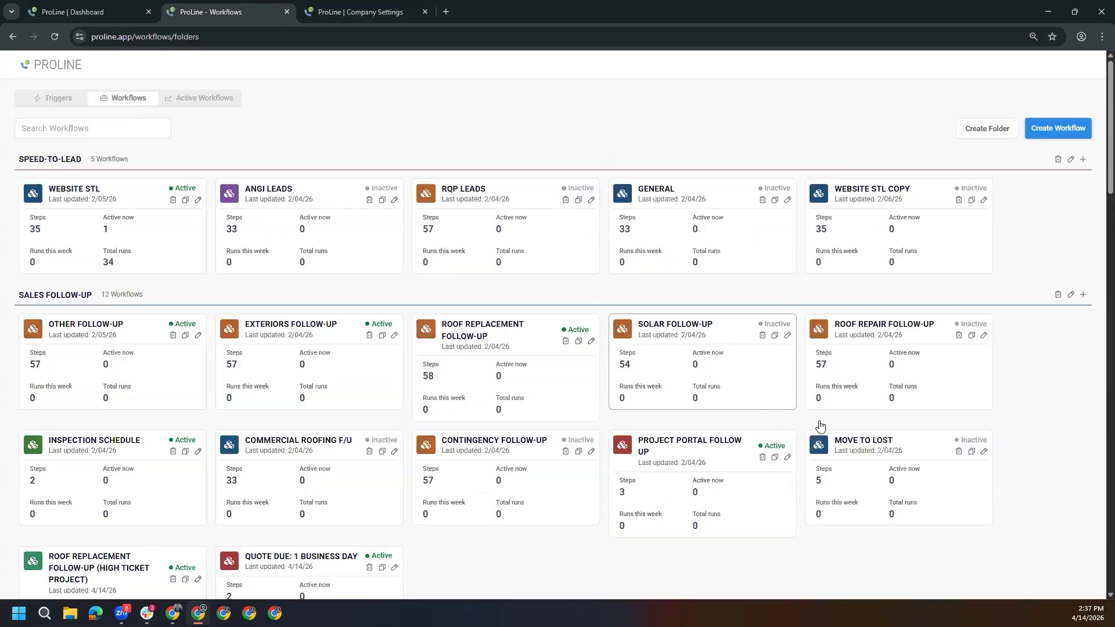
{"action": "scroll", "coordinate": [963, 419], "scroll_direction": "down", "scroll_amount": 3}
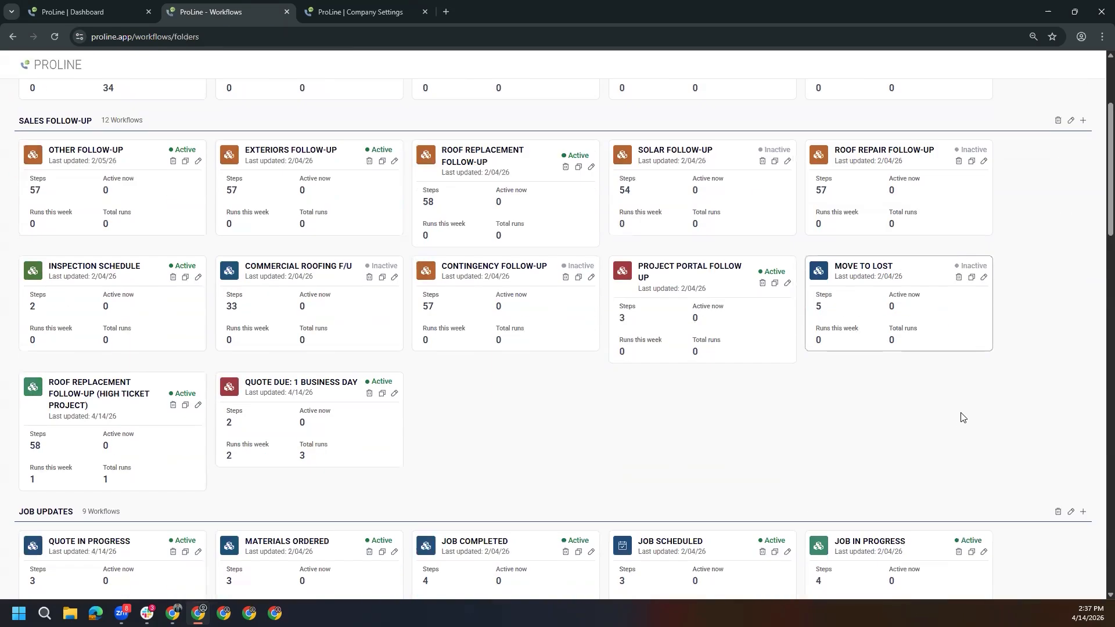
{"action": "scroll", "coordinate": [963, 417], "scroll_direction": "down", "scroll_amount": 1}
{"action": "scroll", "coordinate": [962, 417], "scroll_direction": "up", "scroll_amount": 4}
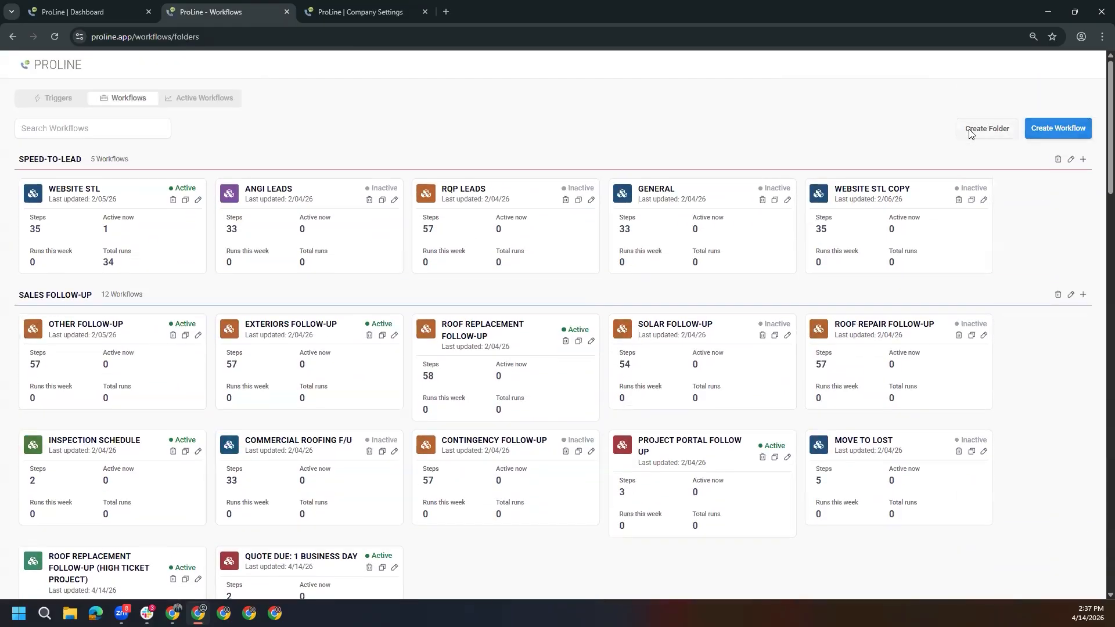
Examine the workflow type and folder settings for a new workflow, and close the form without creating one
{"action": "left_click", "coordinate": [1082, 128]}
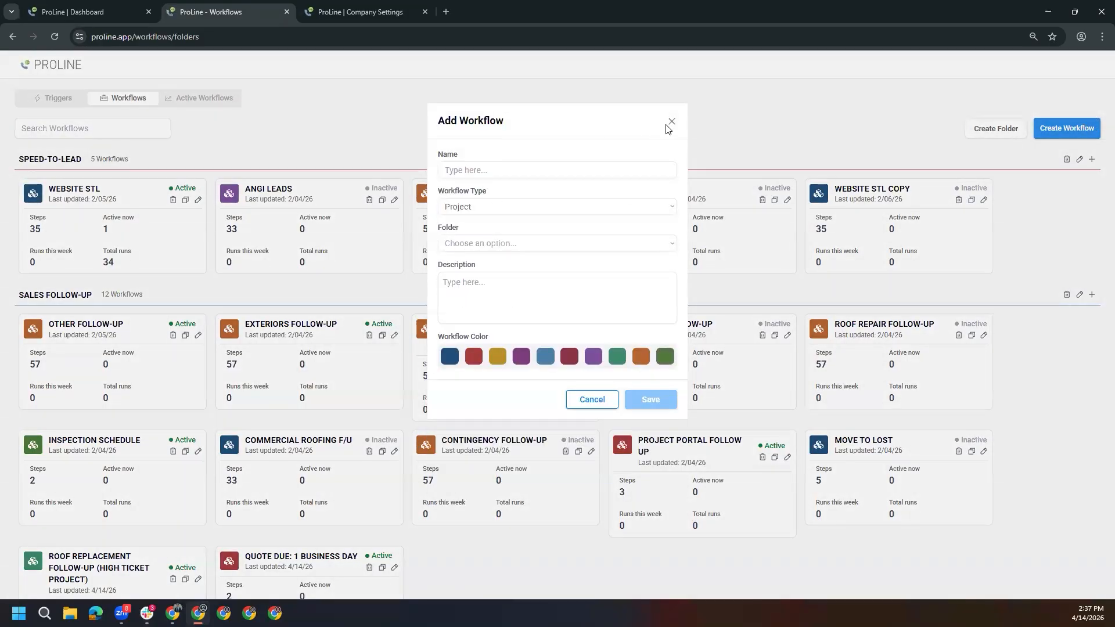
{"action": "left_click", "coordinate": [527, 207]}
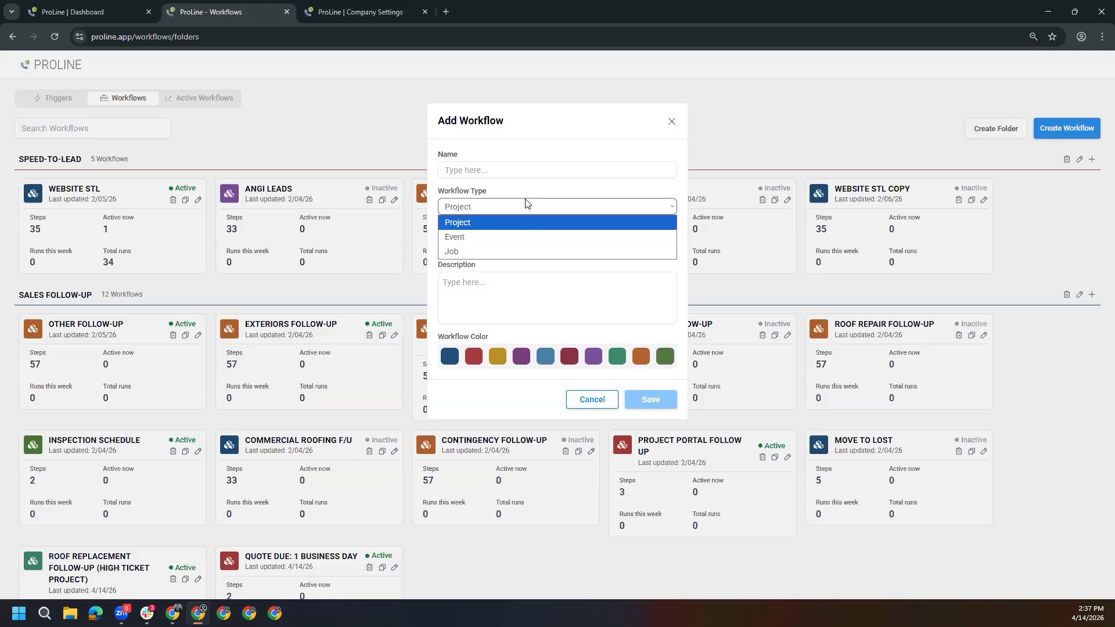
{"action": "left_click", "coordinate": [503, 221]}
{"action": "left_click", "coordinate": [501, 245]}
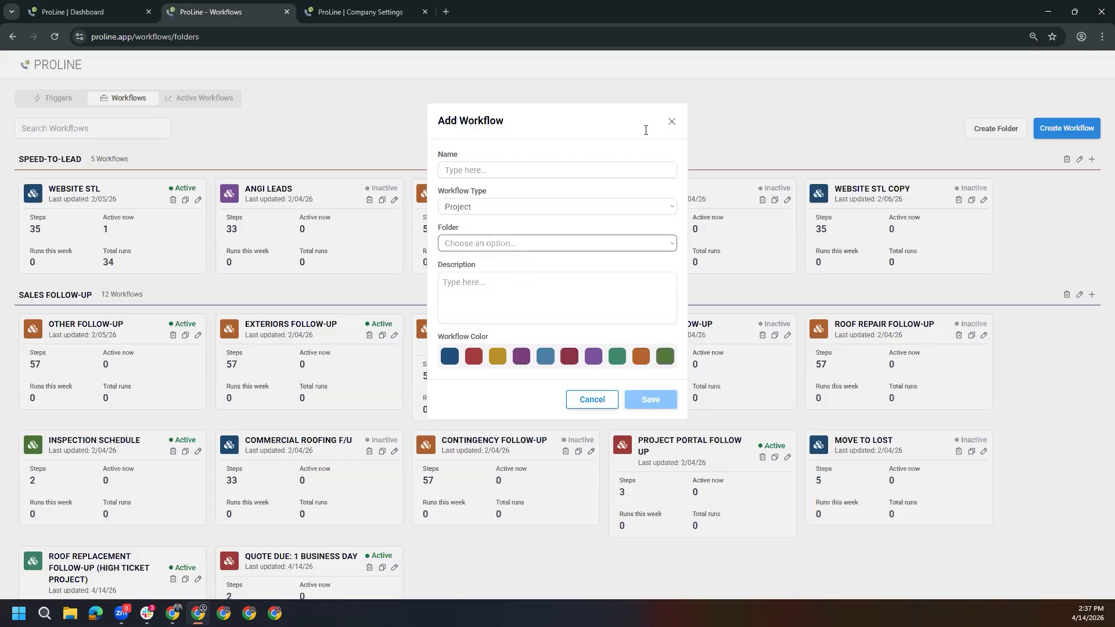
{"action": "left_click", "coordinate": [672, 122]}
Open the ROOF DAMAGE — MAJOR DAMAGE DETECTED ON-SITE workflow from the PRODUCTION ALERT folder for editing
{"action": "scroll", "coordinate": [622, 212], "scroll_direction": "down", "scroll_amount": 8}
{"action": "scroll", "coordinate": [622, 214], "scroll_direction": "down", "scroll_amount": 19}
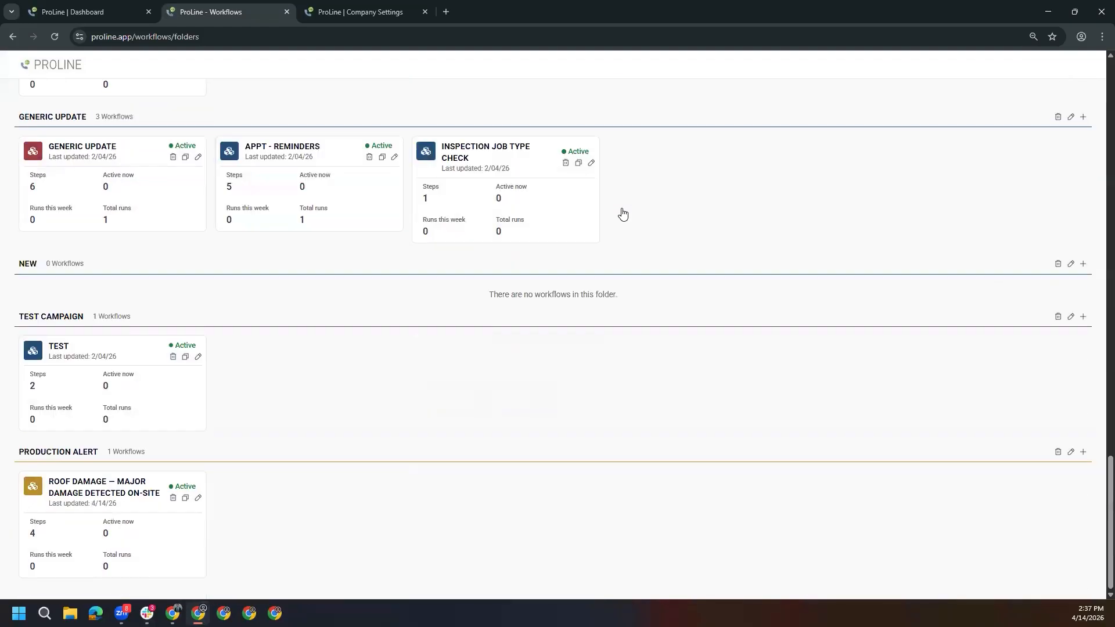
{"action": "left_click", "coordinate": [199, 499]}
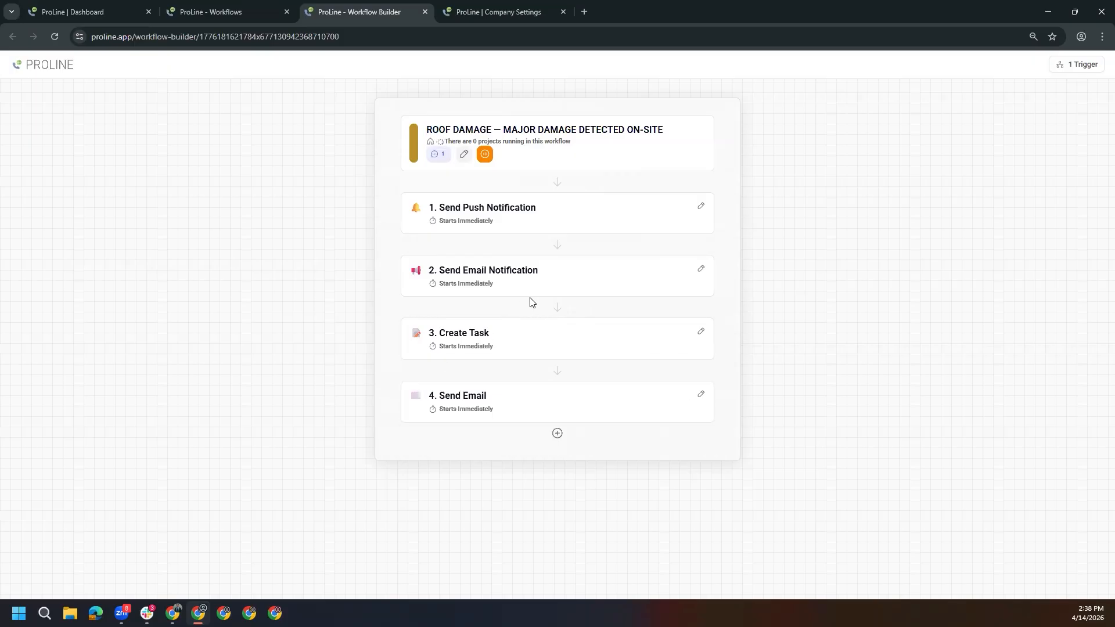
Review the Send Push Notification step and its recipient choices, keep Other Team Member and save the step
{"action": "mouse_move", "coordinate": [535, 250]}
{"action": "mouse_move", "coordinate": [550, 192]}
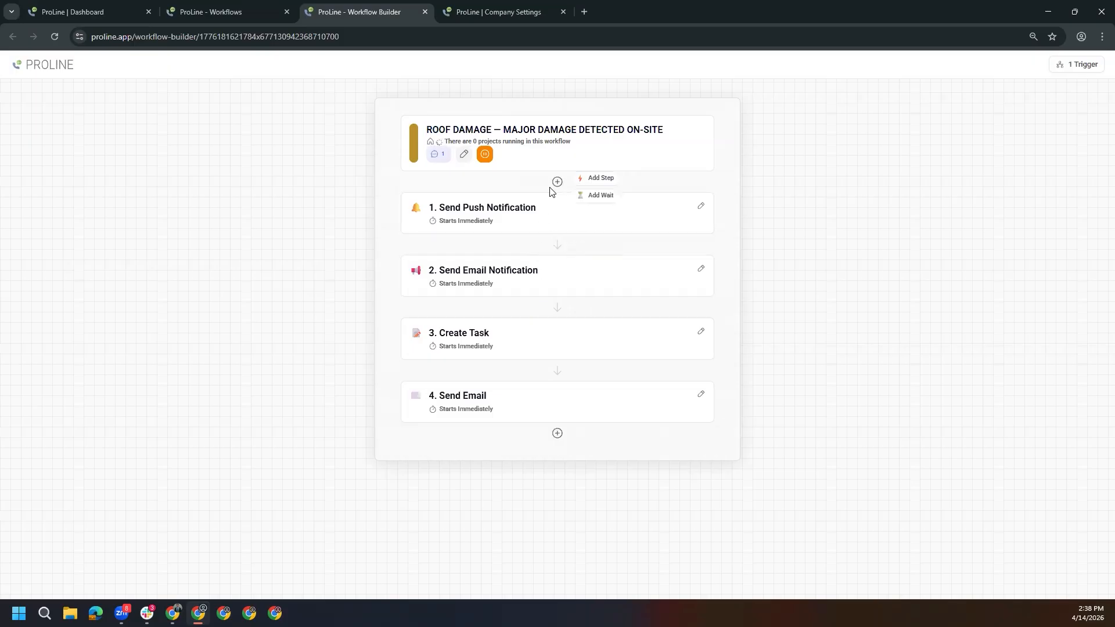
{"action": "left_click", "coordinate": [532, 213]}
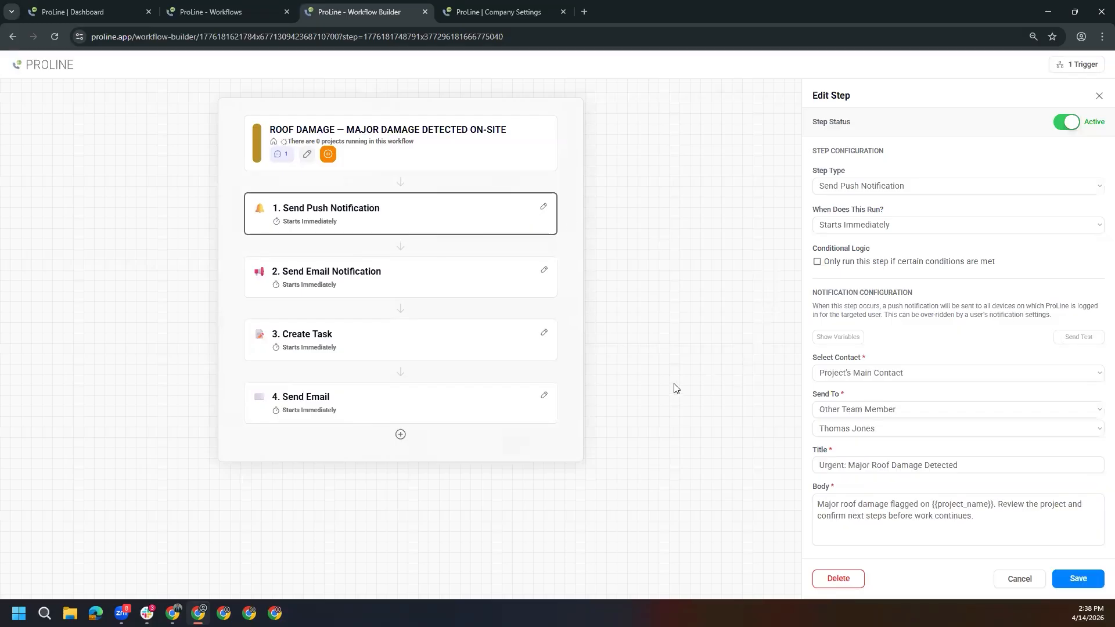
{"action": "left_click", "coordinate": [851, 413]}
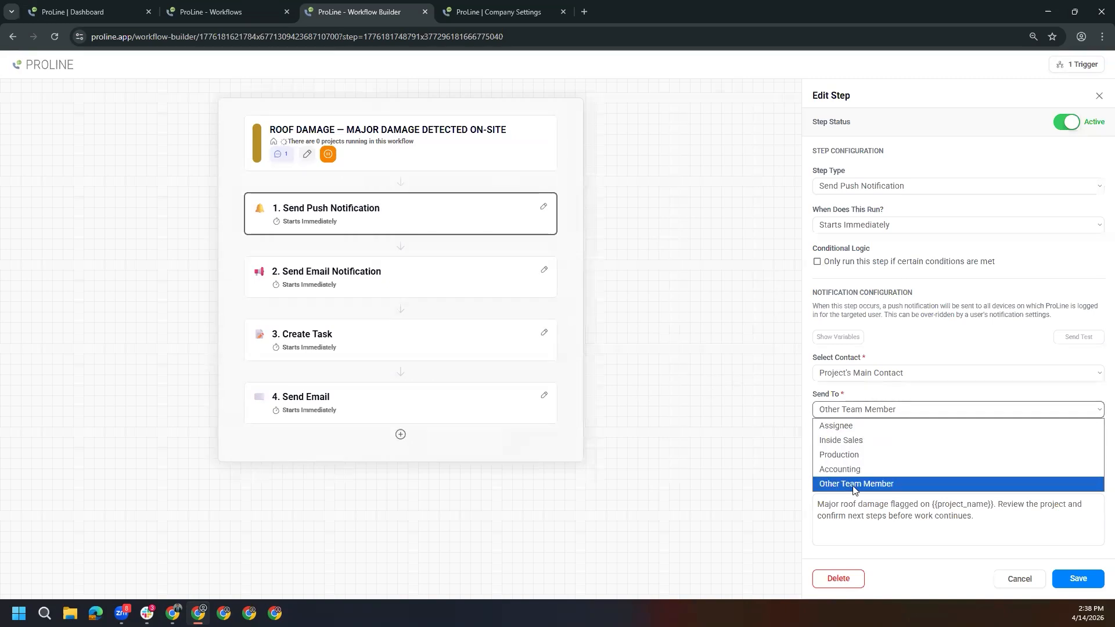
{"action": "left_click", "coordinate": [878, 394]}
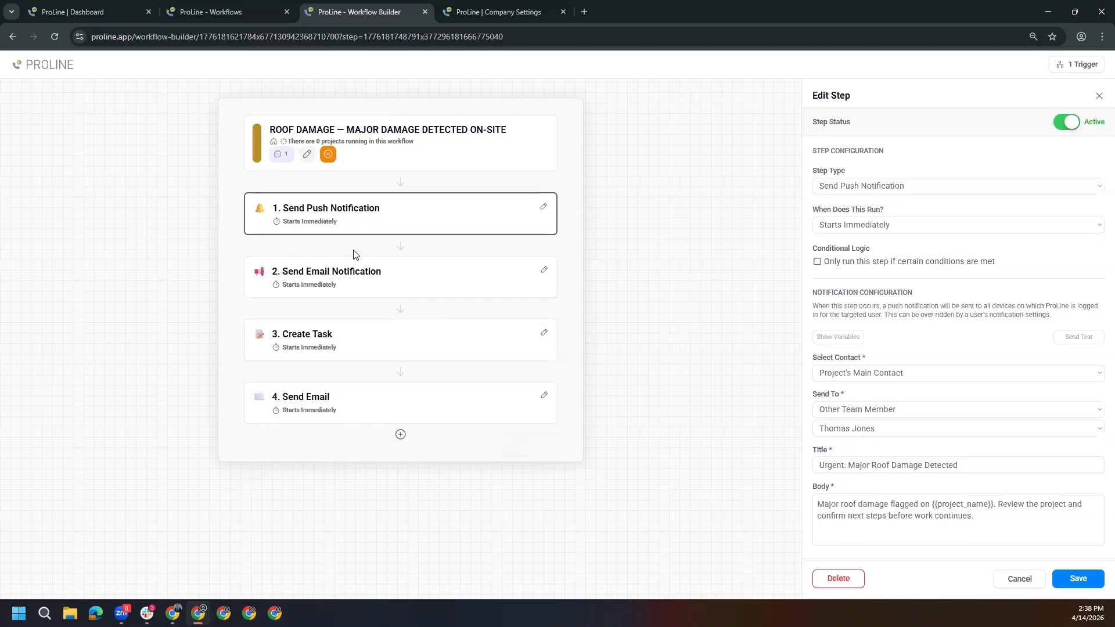
{"action": "left_click", "coordinate": [1086, 578]}
Review the settings of the Send Email Notification, Create Task and Send Email steps, saving the last one unchanged
{"action": "left_click", "coordinate": [505, 276]}
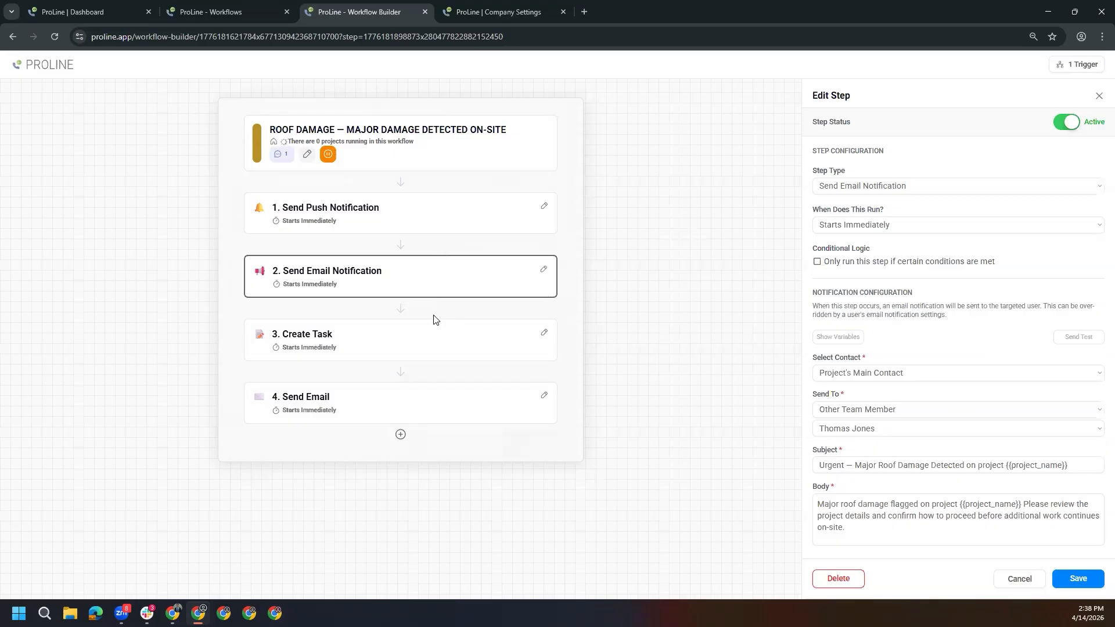
{"action": "left_click", "coordinate": [429, 336]}
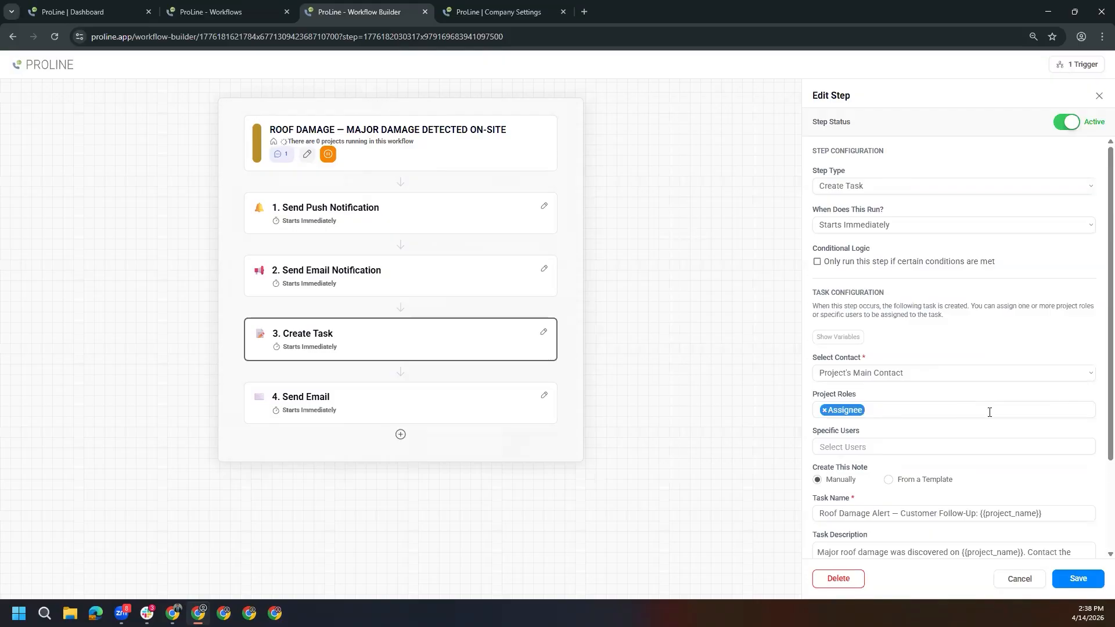
{"action": "scroll", "coordinate": [990, 413], "scroll_direction": "down", "scroll_amount": 2}
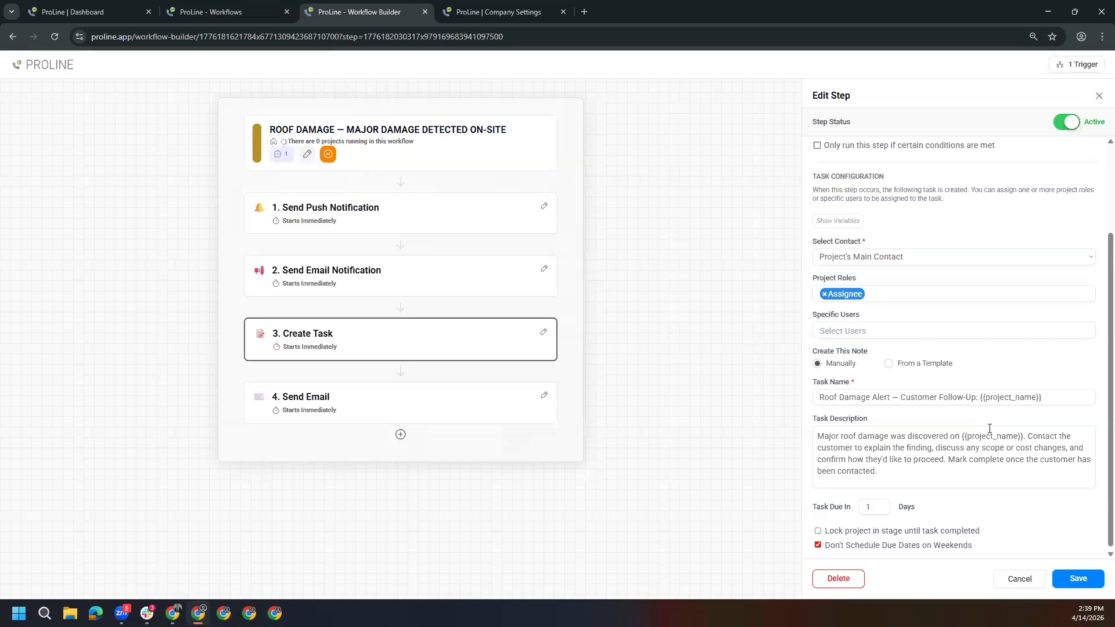
{"action": "left_click", "coordinate": [478, 407]}
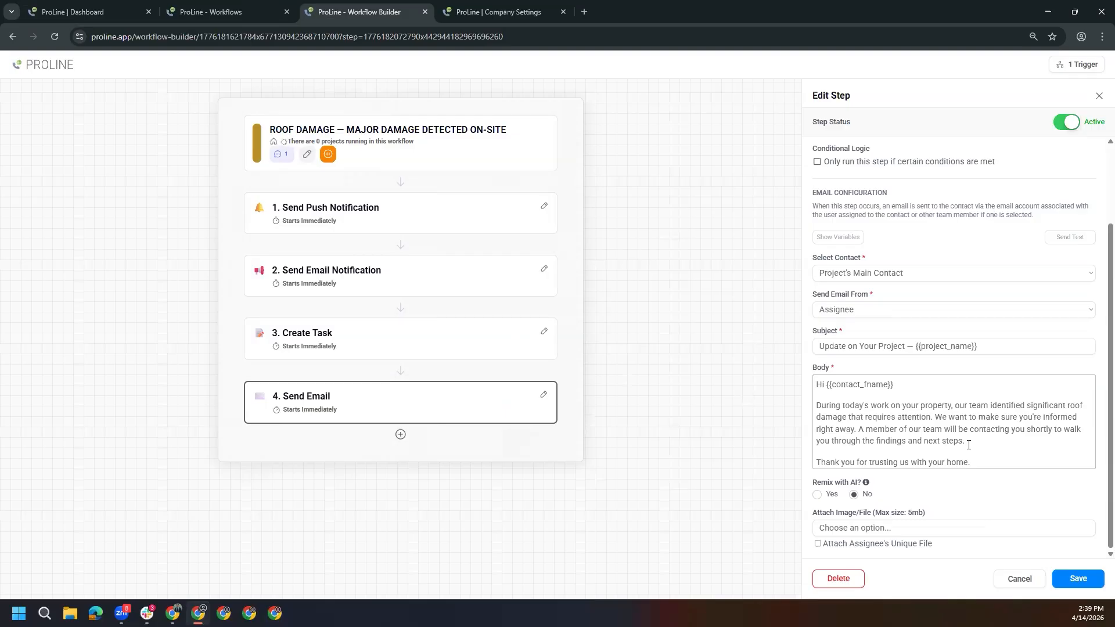
{"action": "left_click", "coordinate": [1074, 579]}
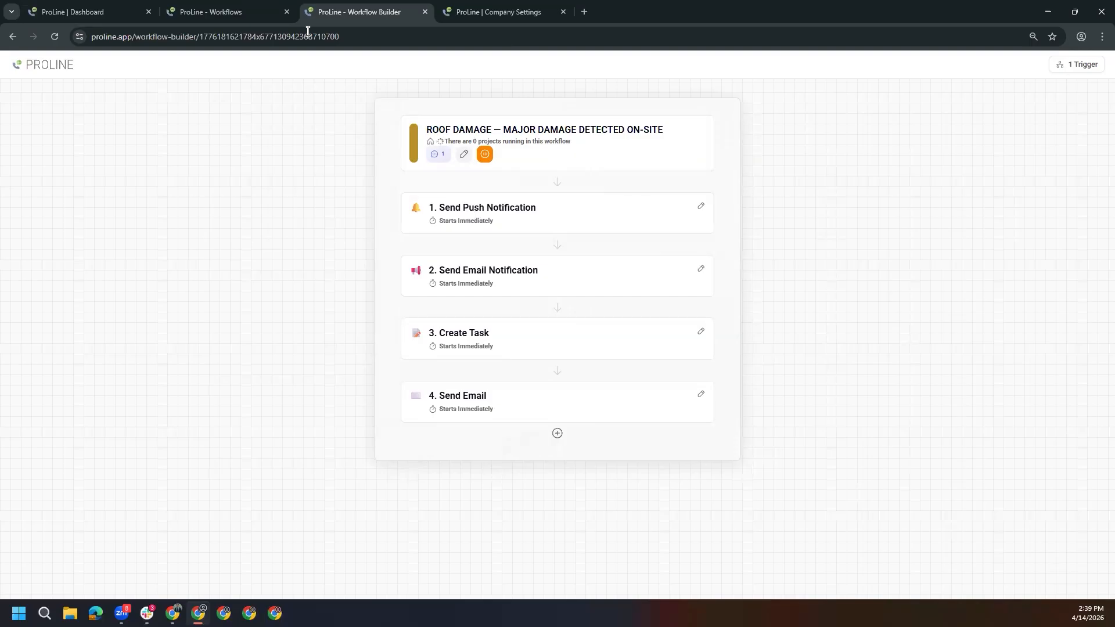
Return to the list of workflow triggers and open the ROOF DAMAGE trigger
{"action": "left_click", "coordinate": [241, 20]}
{"action": "scroll", "coordinate": [499, 324], "scroll_direction": "up", "scroll_amount": 7}
{"action": "scroll", "coordinate": [507, 326], "scroll_direction": "up", "scroll_amount": 10}
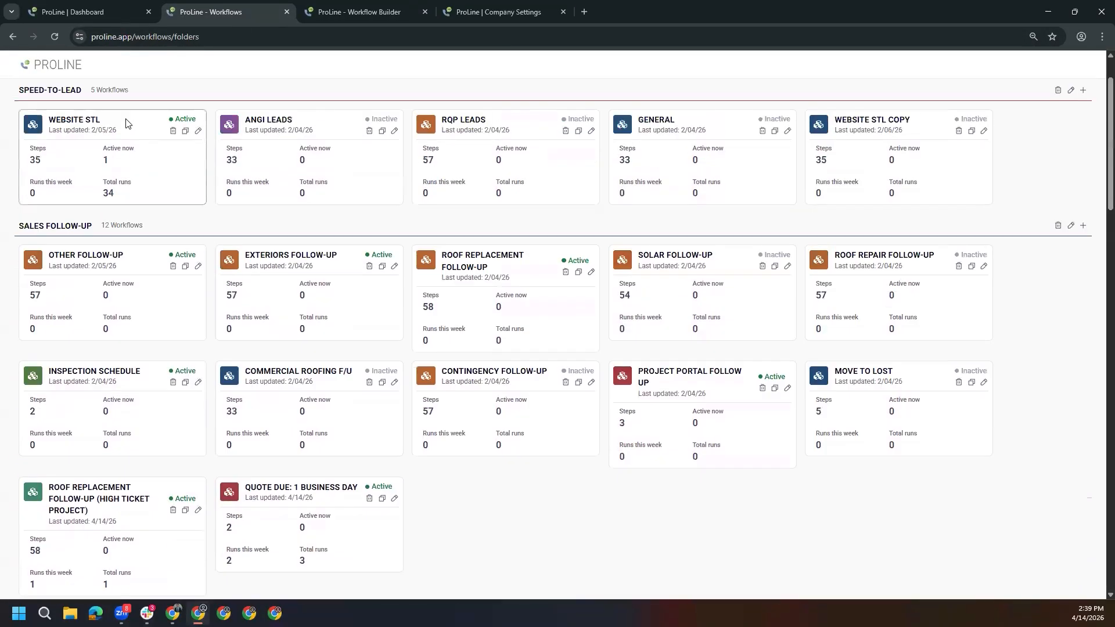
{"action": "scroll", "coordinate": [126, 123], "scroll_direction": "up", "scroll_amount": 2}
{"action": "left_click", "coordinate": [55, 98]}
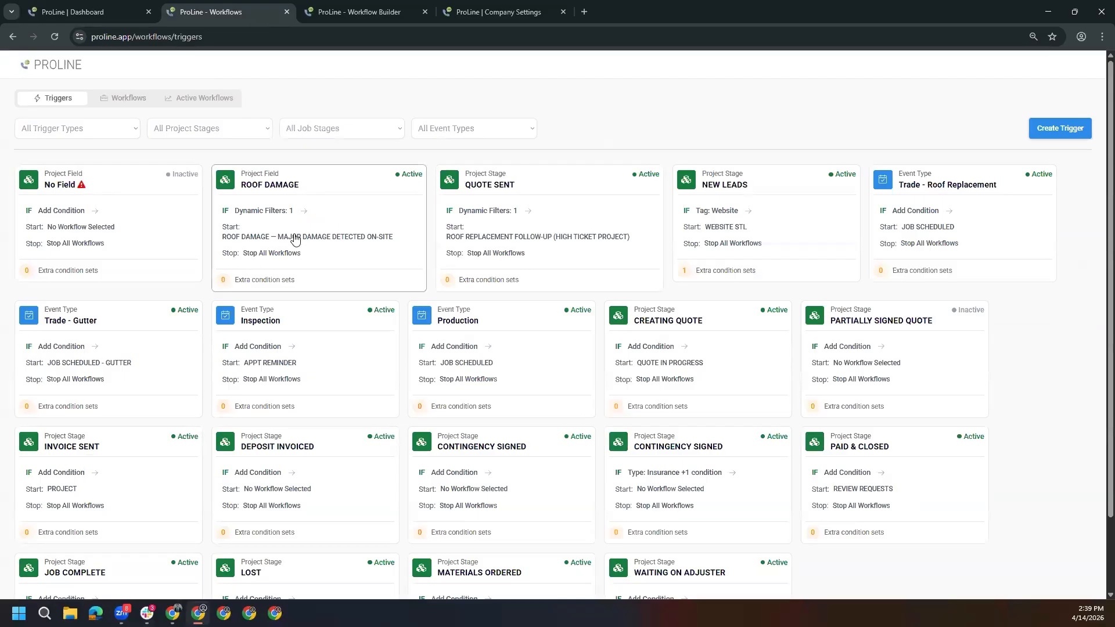
{"action": "left_click", "coordinate": [346, 213]}
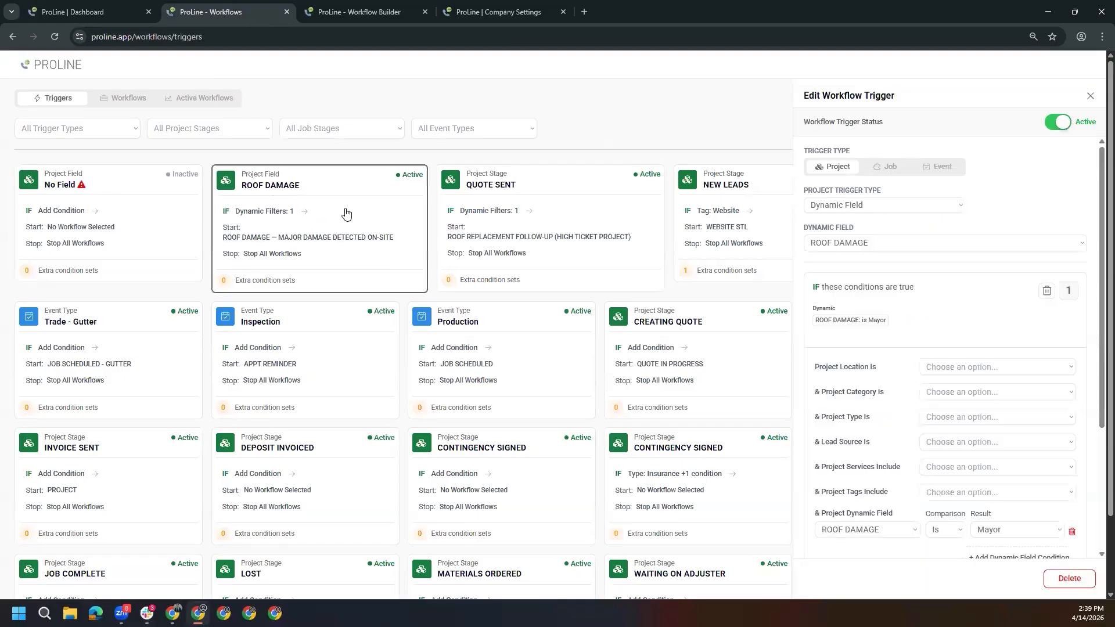
Select PRODUCTION ALERT | ROOF DAMAGE — MAJOR DAMAGE DETECTED ON-SITE as the trigger's start workflow and review its conditions
{"action": "scroll", "coordinate": [973, 378], "scroll_direction": "down", "scroll_amount": 5}
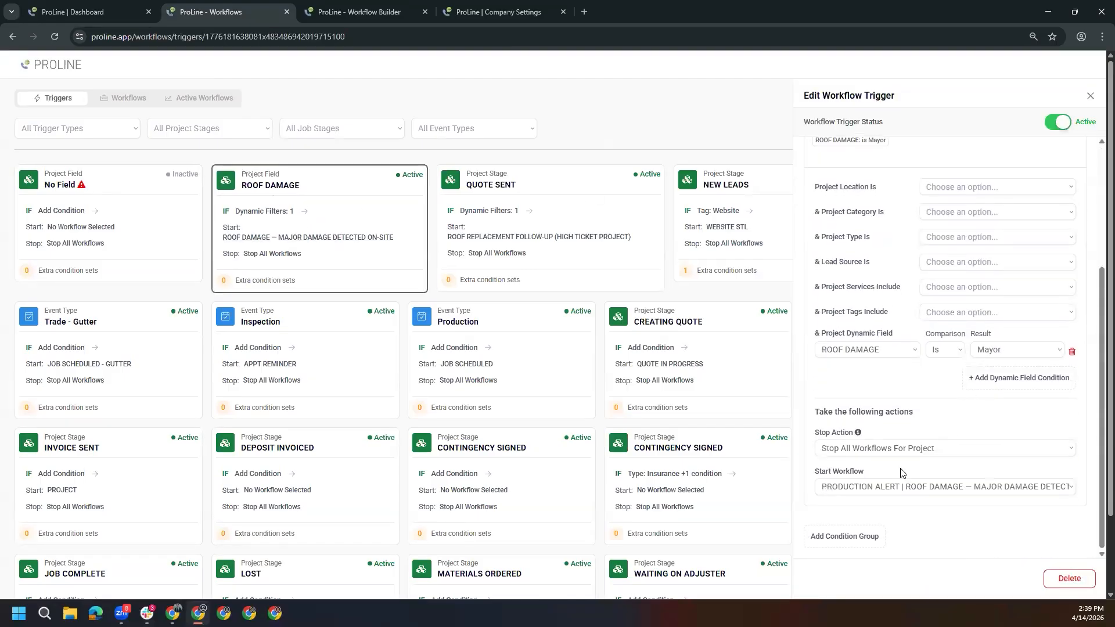
{"action": "left_click", "coordinate": [908, 486]}
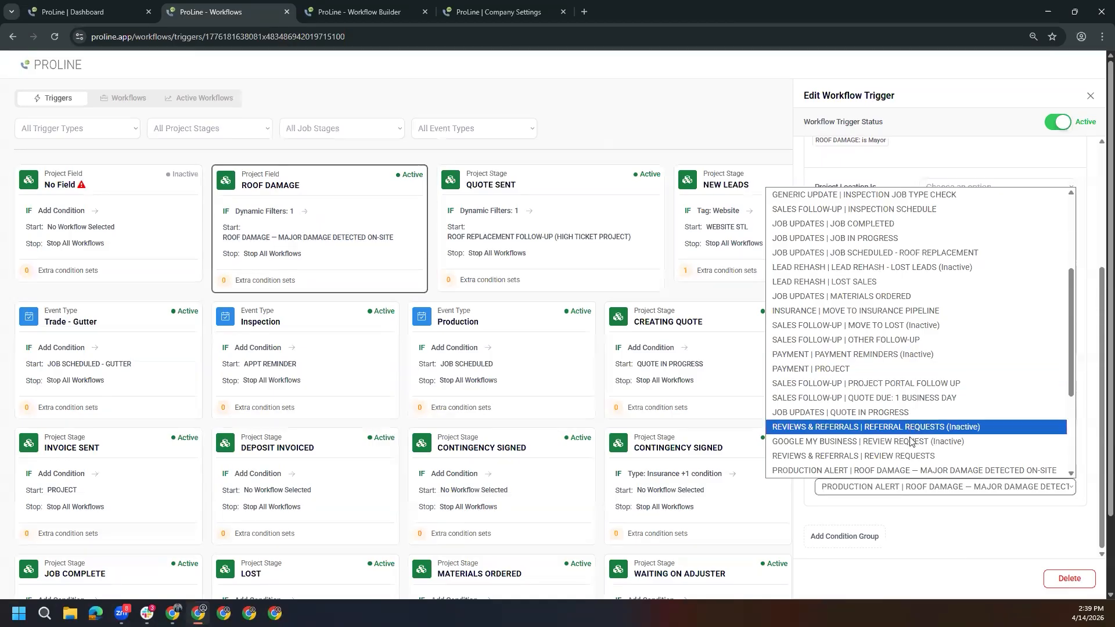
{"action": "left_click", "coordinate": [924, 471]}
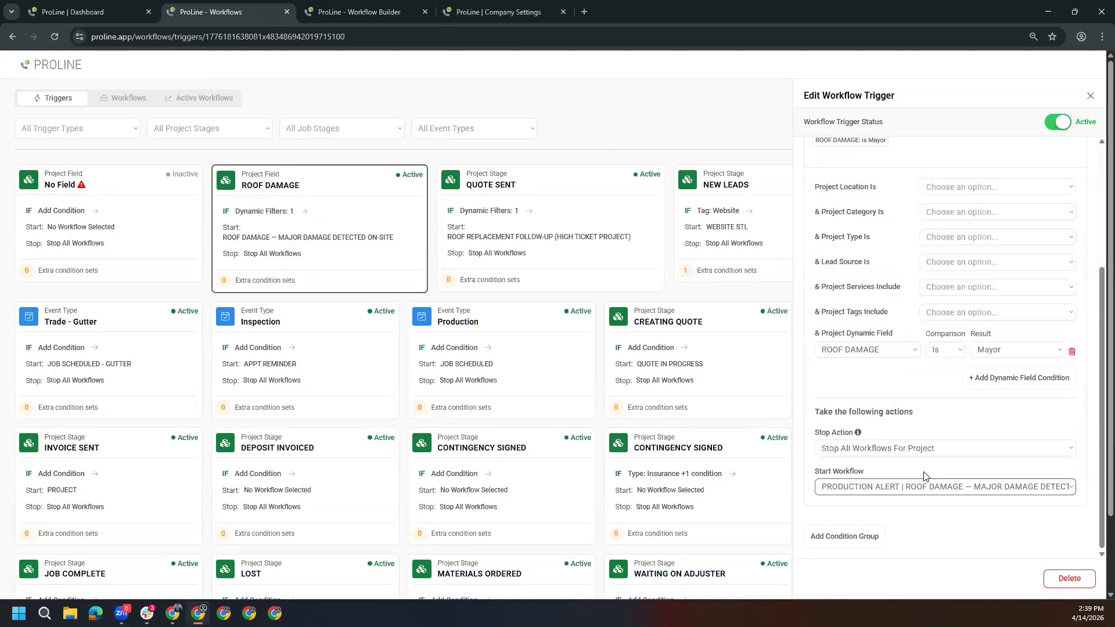
{"action": "scroll", "coordinate": [930, 444], "scroll_direction": "up", "scroll_amount": 3}
{"action": "scroll", "coordinate": [931, 448], "scroll_direction": "down", "scroll_amount": 2}
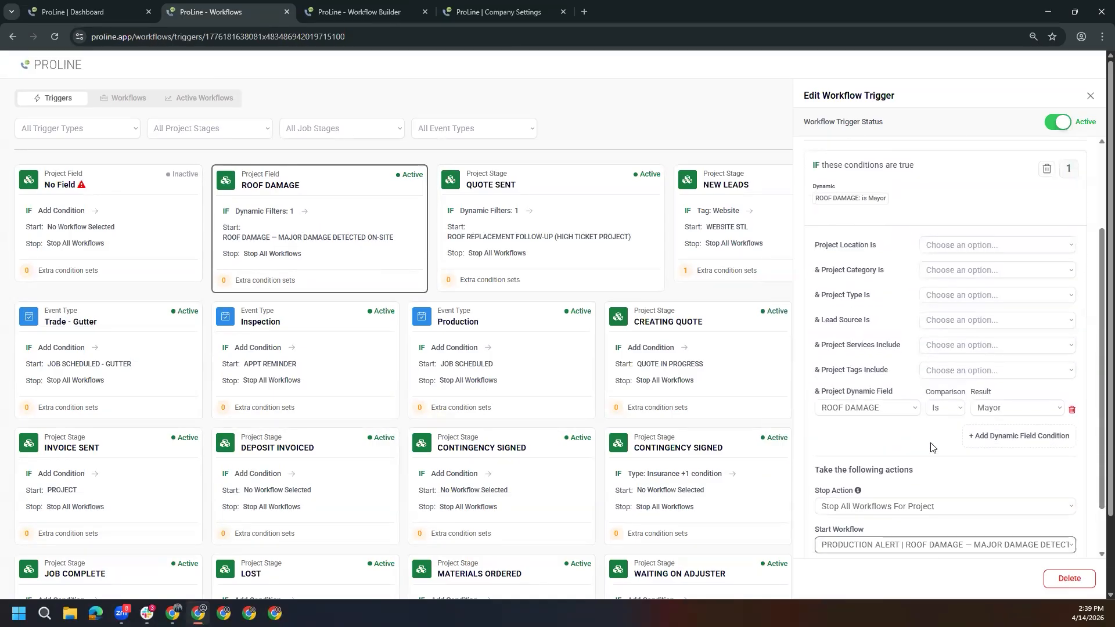
Go to the dashboard's Production board and open the Job Scheduled project down to its dynamic fields
{"action": "left_click", "coordinate": [121, 14]}
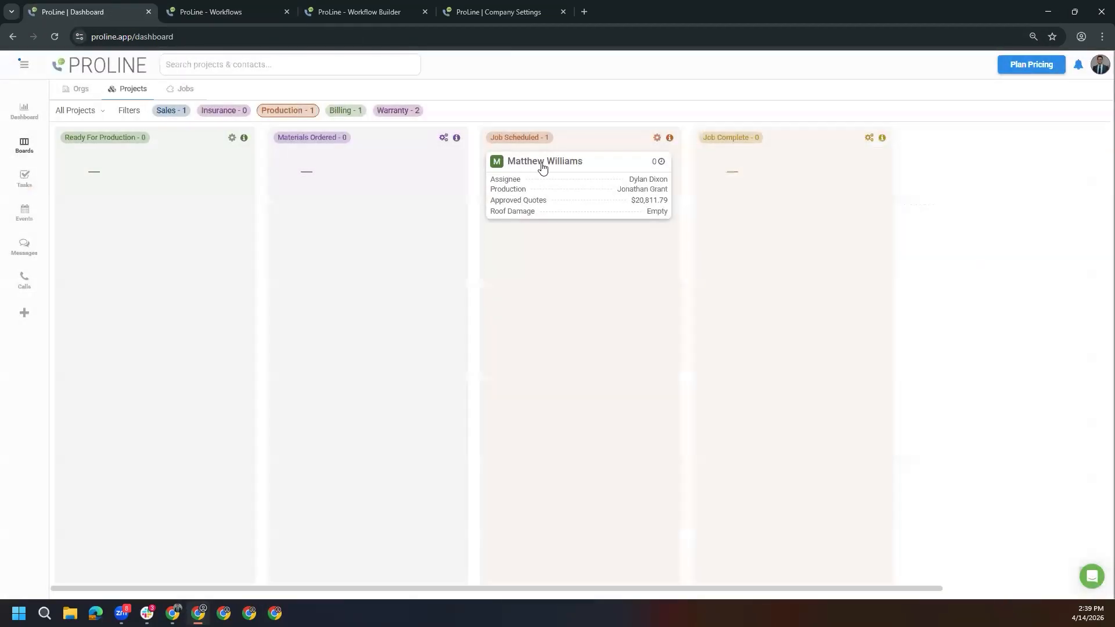
{"action": "left_click", "coordinate": [543, 168]}
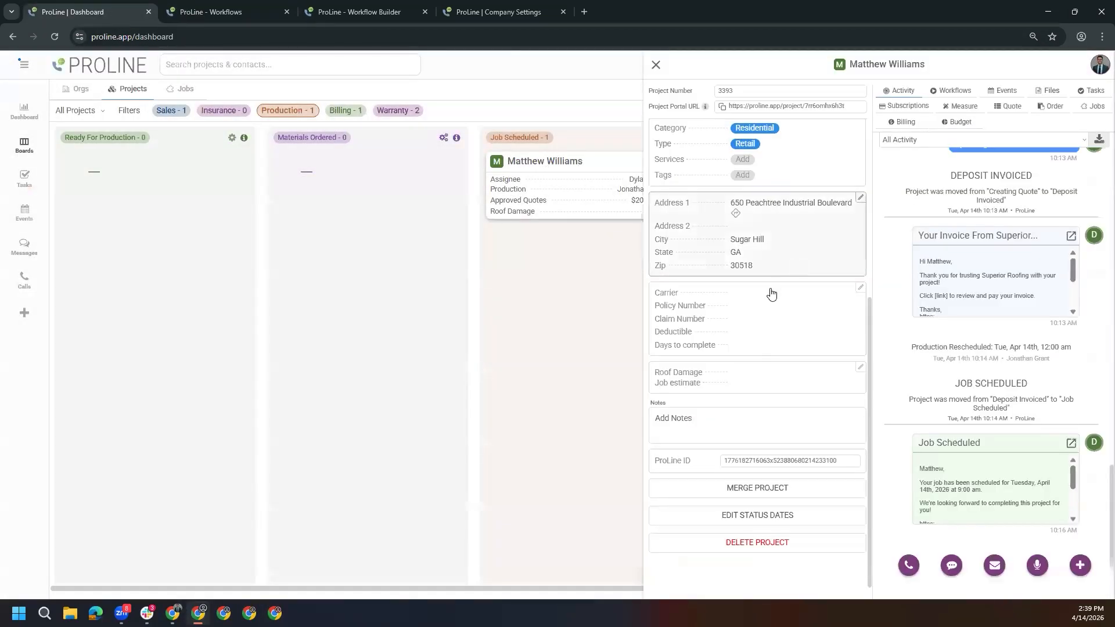
{"action": "scroll", "coordinate": [769, 360], "scroll_direction": "down", "scroll_amount": 1}
Examine the project's Roof Damage options without choosing one, and check the project's workflows
{"action": "left_click", "coordinate": [757, 361]}
{"action": "left_click", "coordinate": [525, 152]}
{"action": "left_click", "coordinate": [563, 139]}
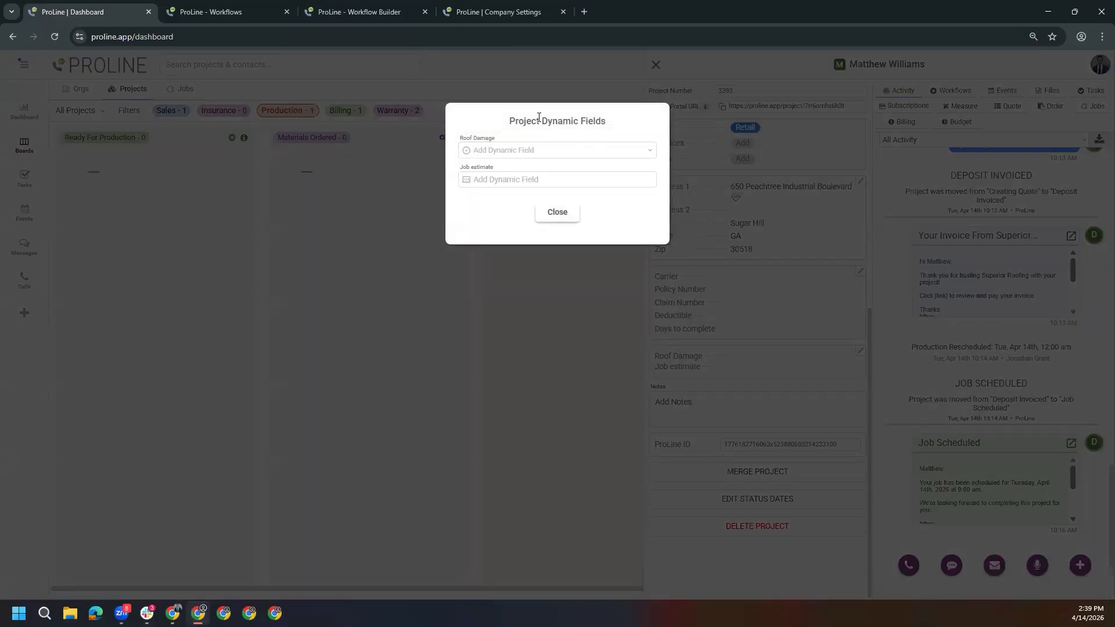
{"action": "left_click", "coordinate": [550, 151]}
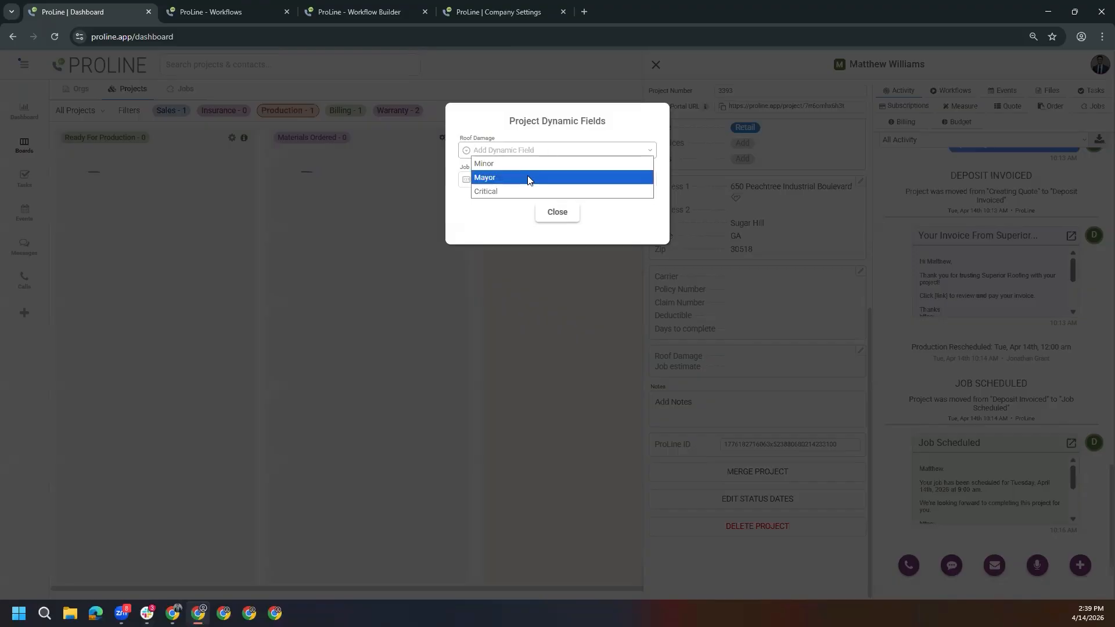
{"action": "left_click", "coordinate": [615, 124]}
{"action": "left_click", "coordinate": [557, 211]}
{"action": "left_click", "coordinate": [949, 91]}
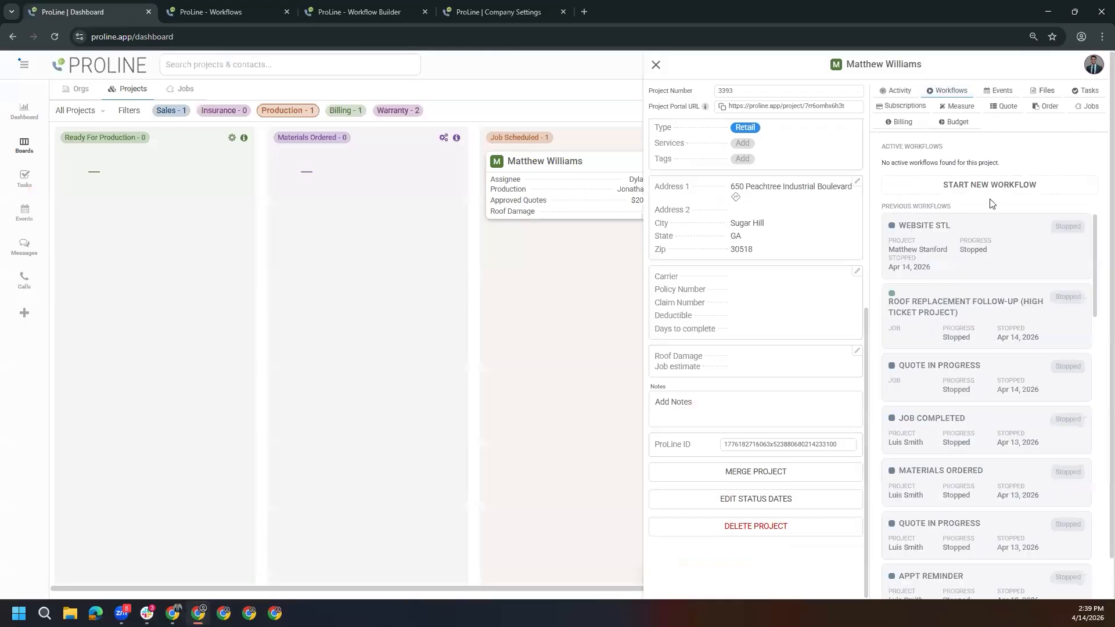
{"action": "left_click", "coordinate": [901, 92]}
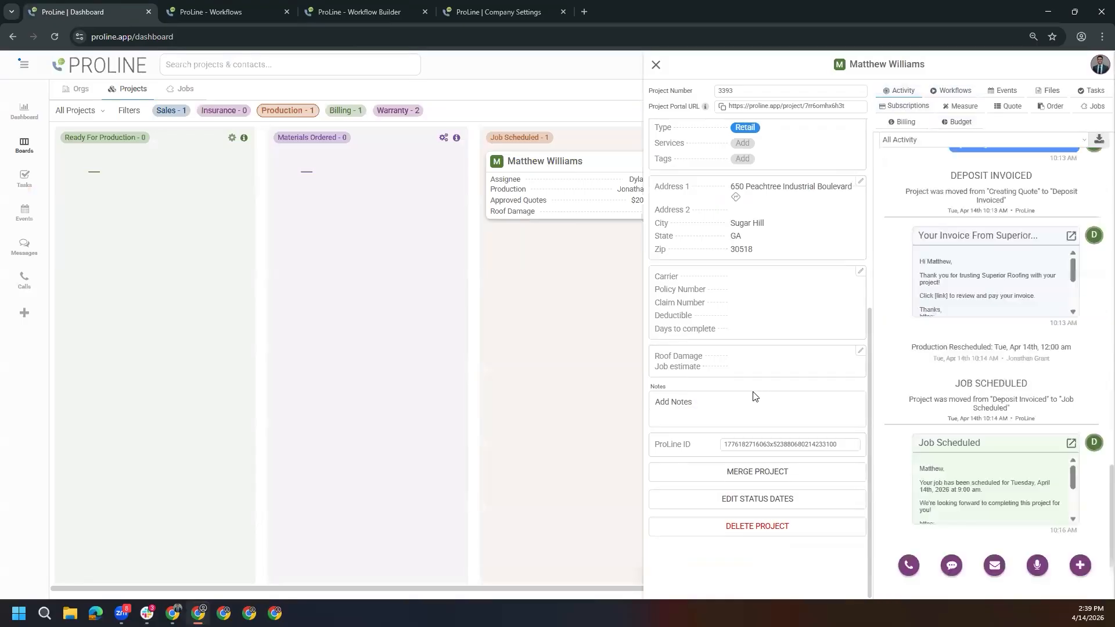
Set the project's Roof Damage dynamic field to Mayor
{"action": "left_click", "coordinate": [719, 364]}
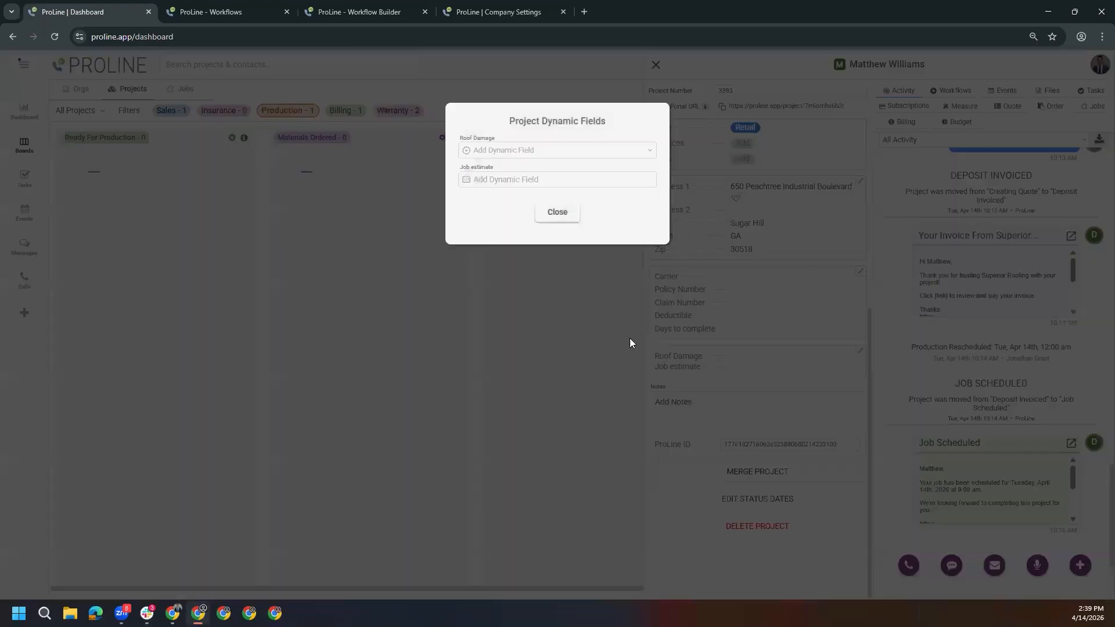
{"action": "left_click", "coordinate": [514, 151]}
{"action": "left_click", "coordinate": [494, 178]}
{"action": "left_click", "coordinate": [560, 213]}
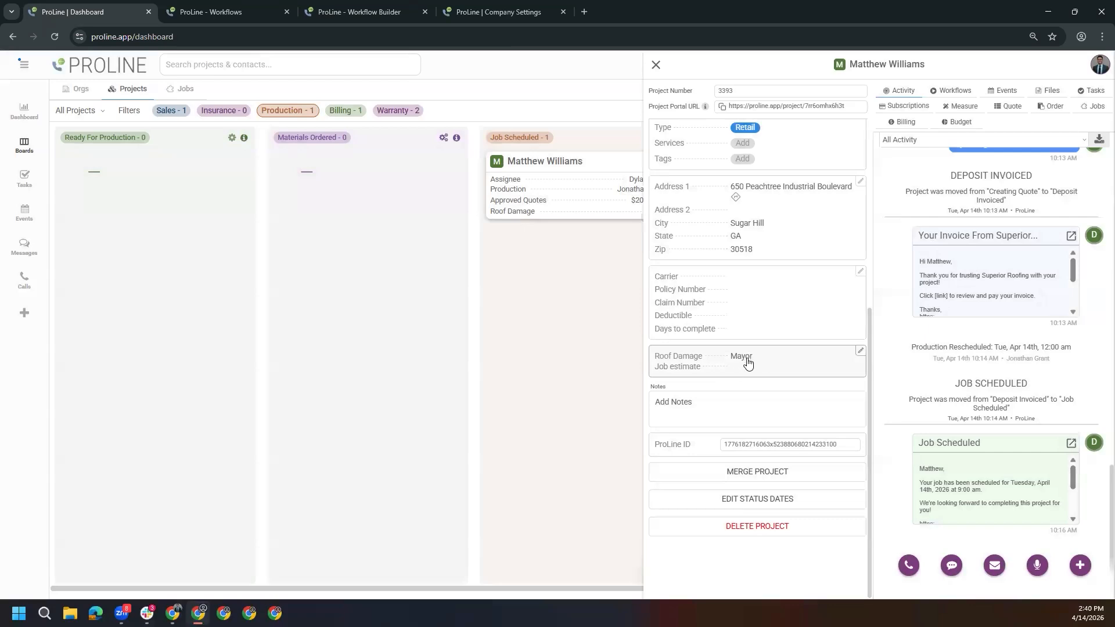
Open the ROOF DAMAGE — MAJOR DAMAGE DETECTED ON-SITE workflow from the project's active workflows to inspect its steps
{"action": "left_click", "coordinate": [953, 90]}
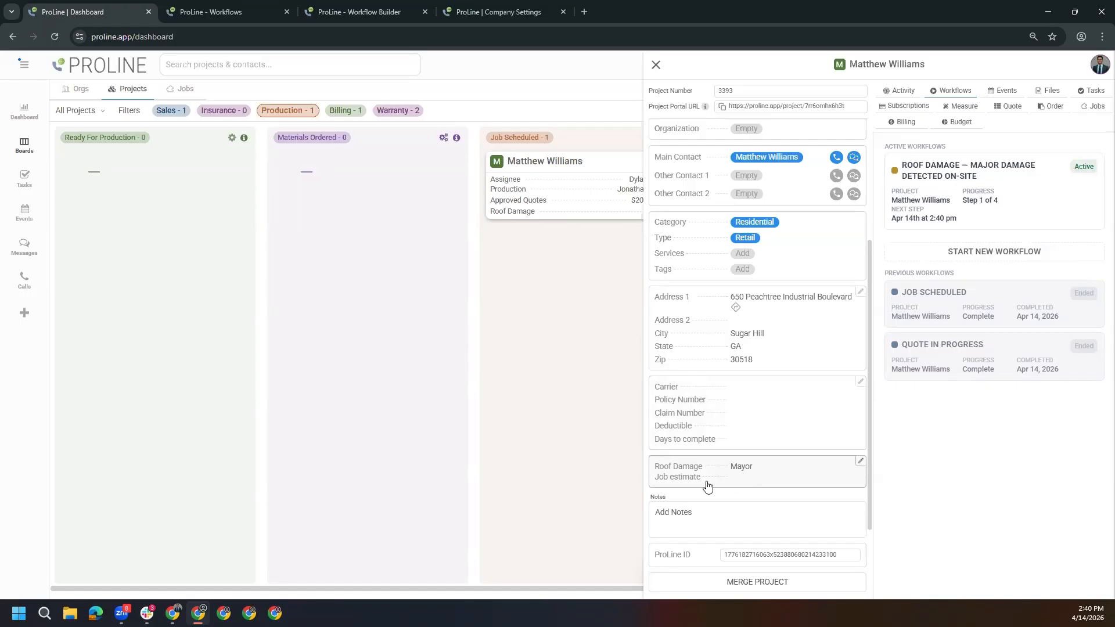
{"action": "left_click", "coordinate": [953, 218]}
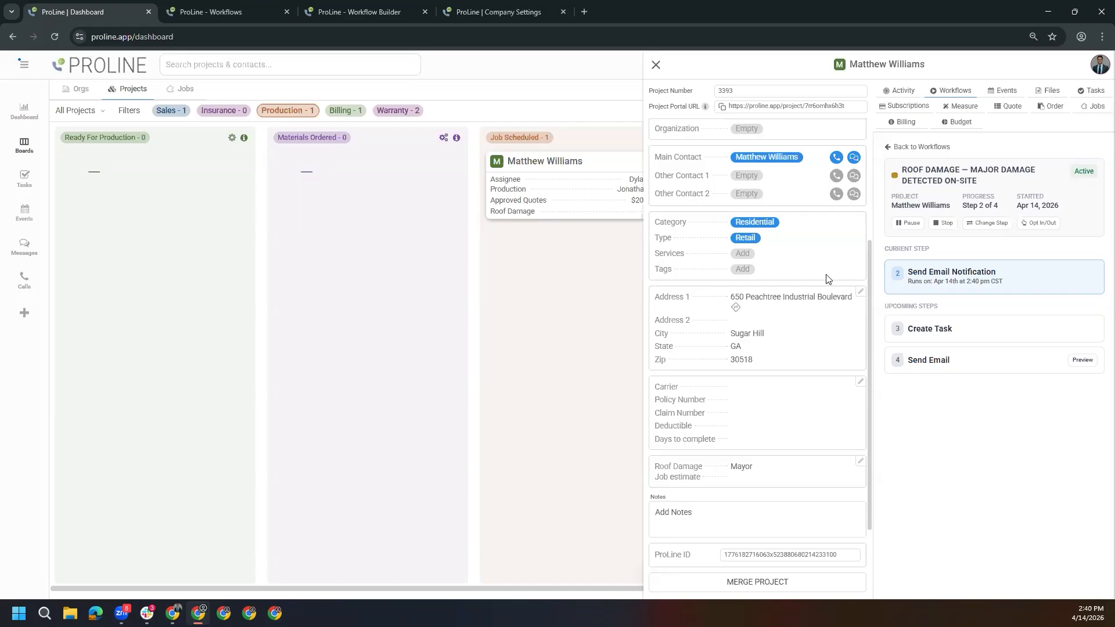
Read the Update on Your Project email sent from the project's activity history, and close it
{"action": "scroll", "coordinate": [830, 280], "scroll_direction": "up", "scroll_amount": 2}
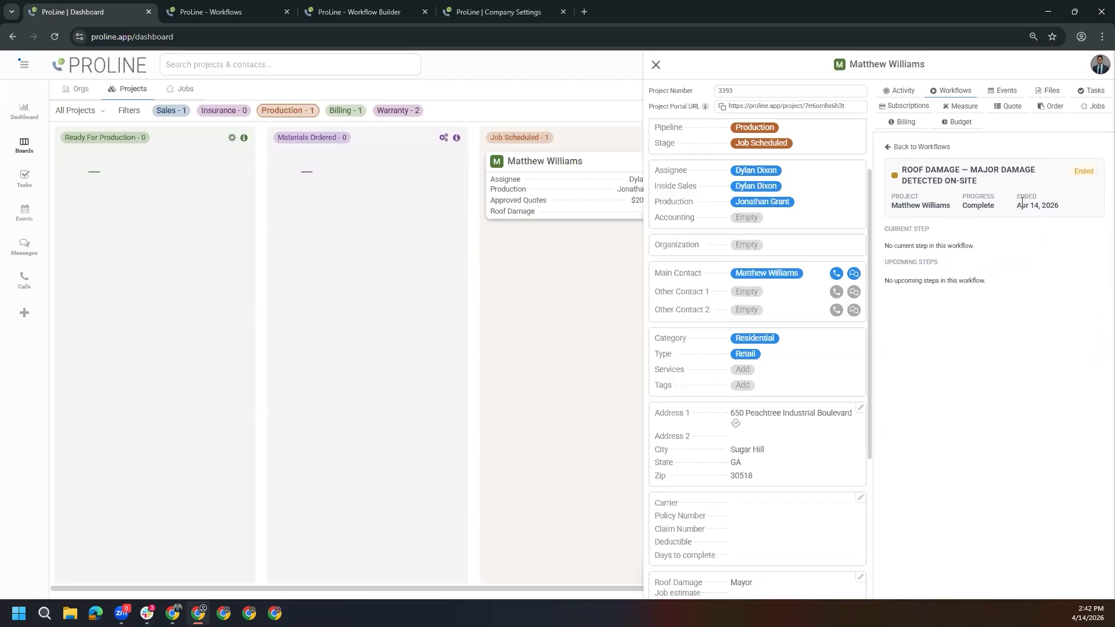
{"action": "left_click", "coordinate": [906, 92]}
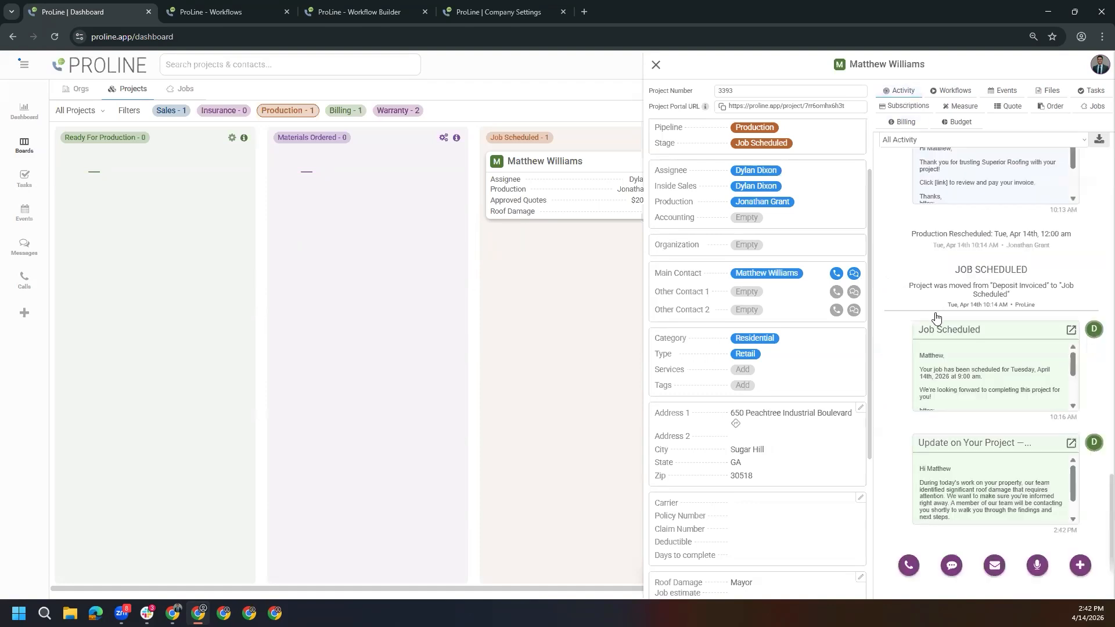
{"action": "left_click", "coordinate": [1071, 445]}
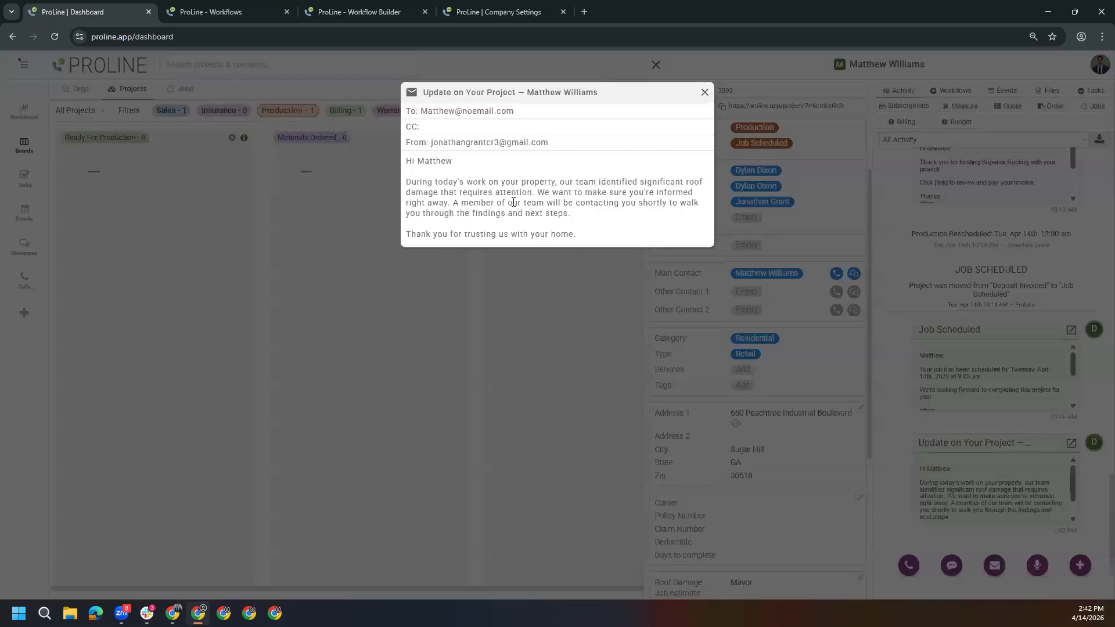
{"action": "left_click", "coordinate": [705, 92]}
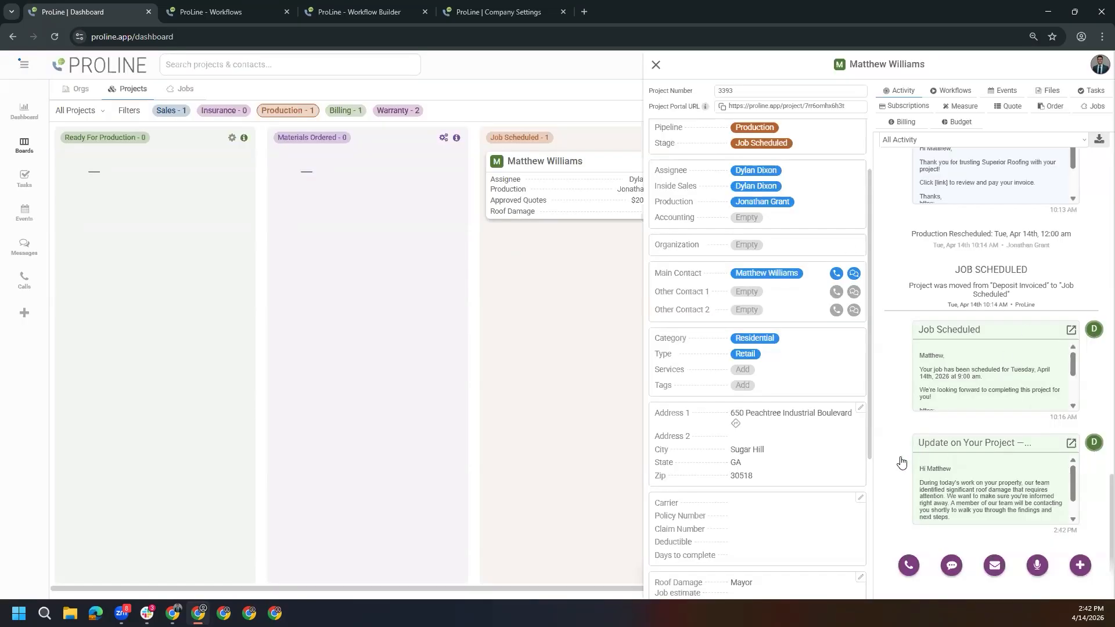
{"action": "scroll", "coordinate": [916, 463], "scroll_direction": "up", "scroll_amount": 2}
{"action": "scroll", "coordinate": [916, 463], "scroll_direction": "down", "scroll_amount": 2}
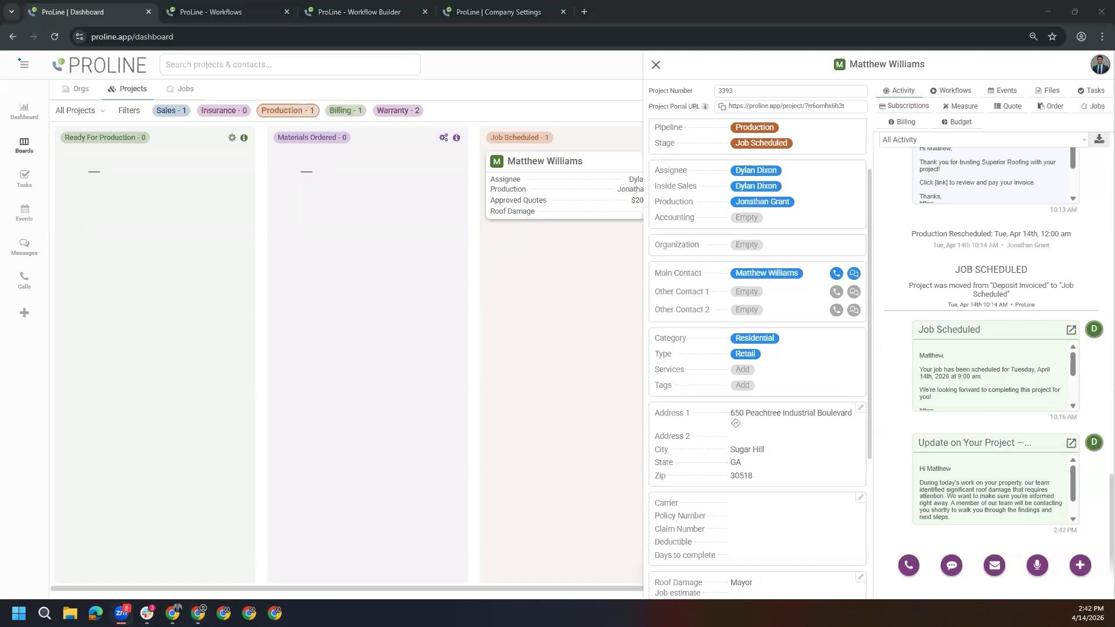
Open a blank new-project form and check which custom fields it offers
{"action": "scroll", "coordinate": [758, 456], "scroll_direction": "down", "scroll_amount": 2}
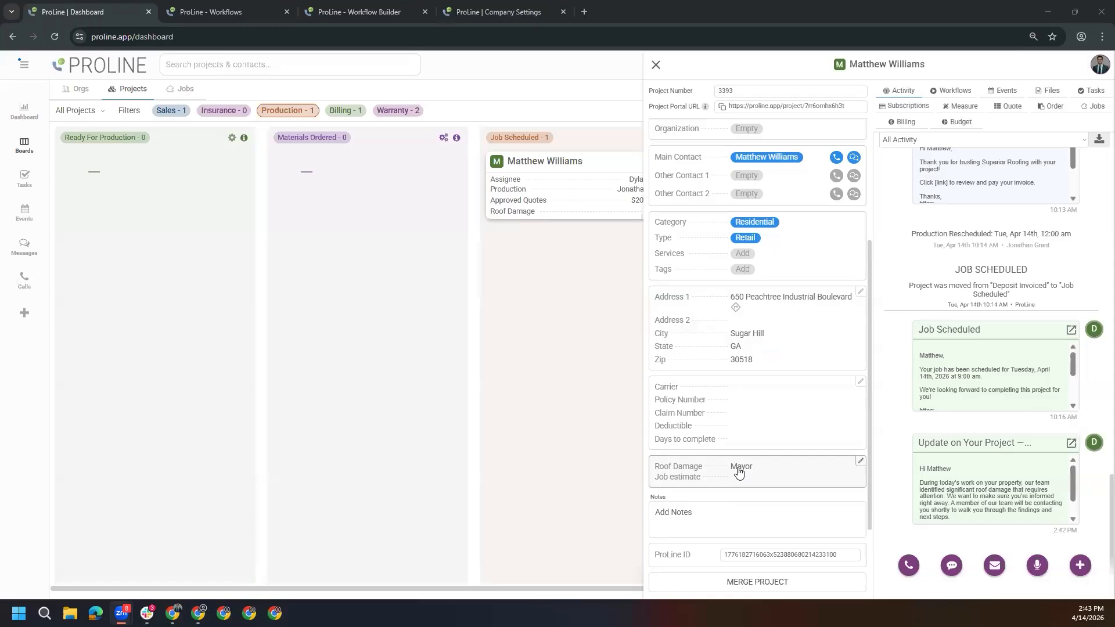
{"action": "left_click", "coordinate": [24, 312]}
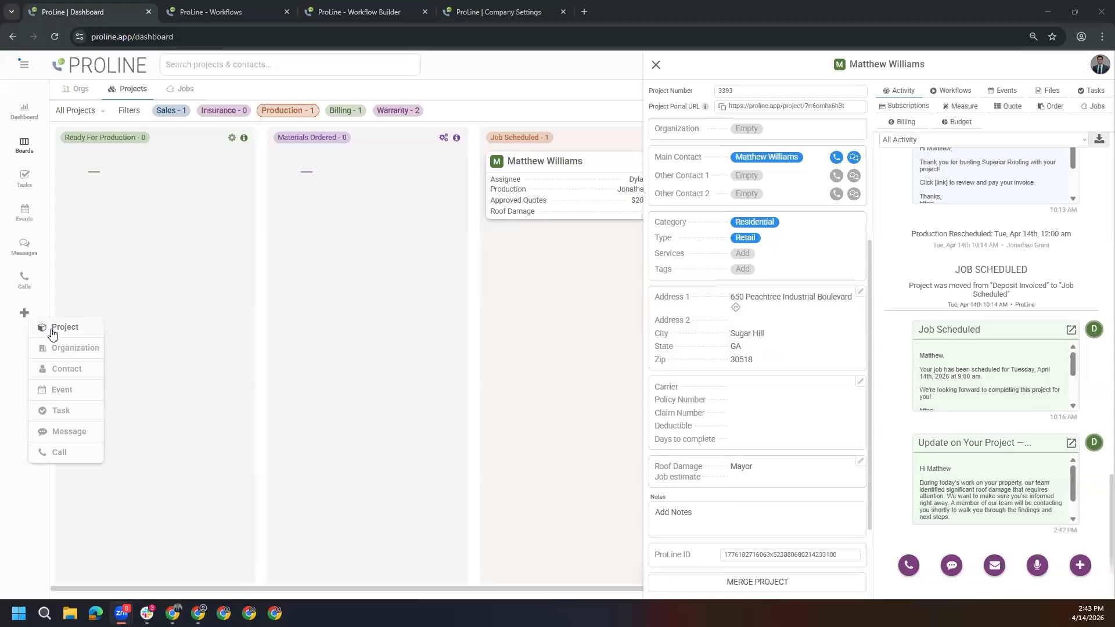
{"action": "left_click", "coordinate": [53, 329]}
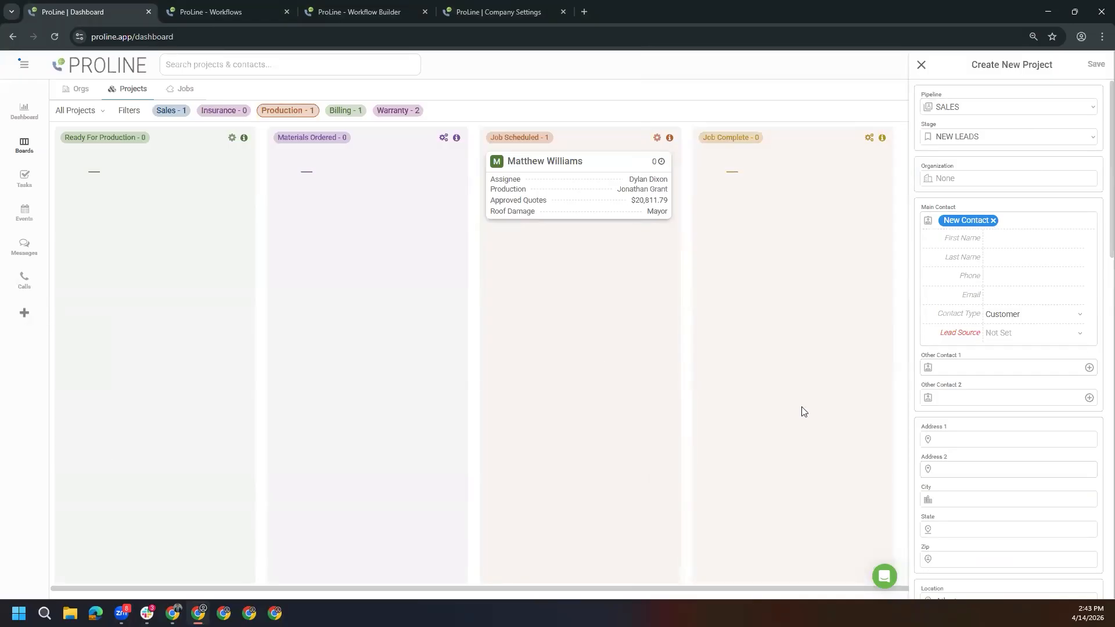
{"action": "scroll", "coordinate": [987, 400], "scroll_direction": "down", "scroll_amount": 15}
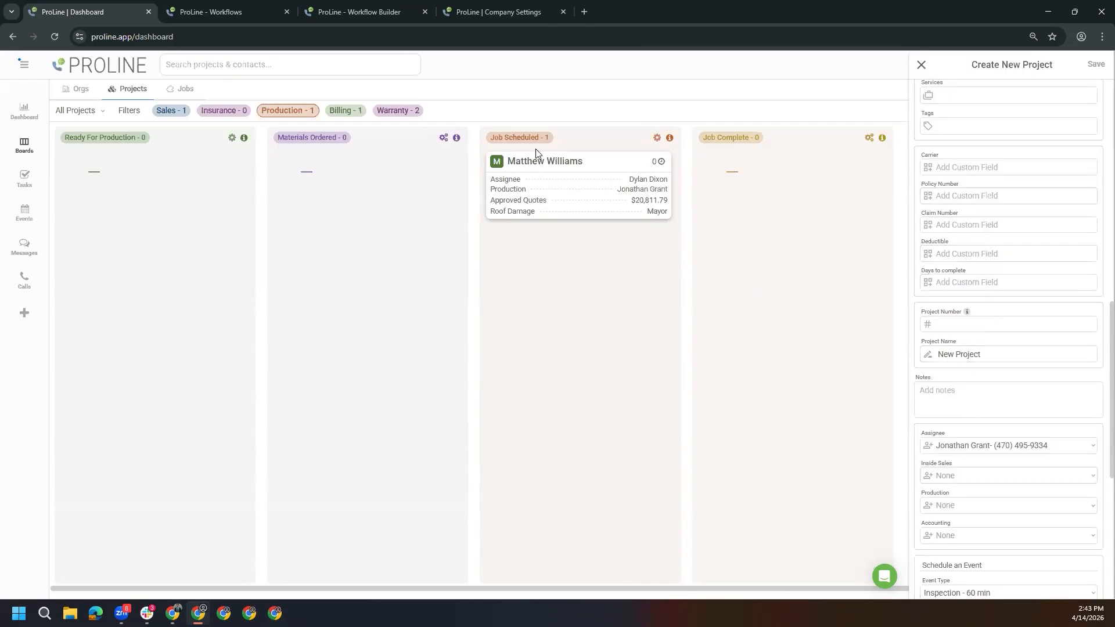
Reopen the Job Scheduled project and review its custom and dynamic fields
{"action": "left_click", "coordinate": [542, 168]}
{"action": "scroll", "coordinate": [739, 428], "scroll_direction": "down", "scroll_amount": 2}
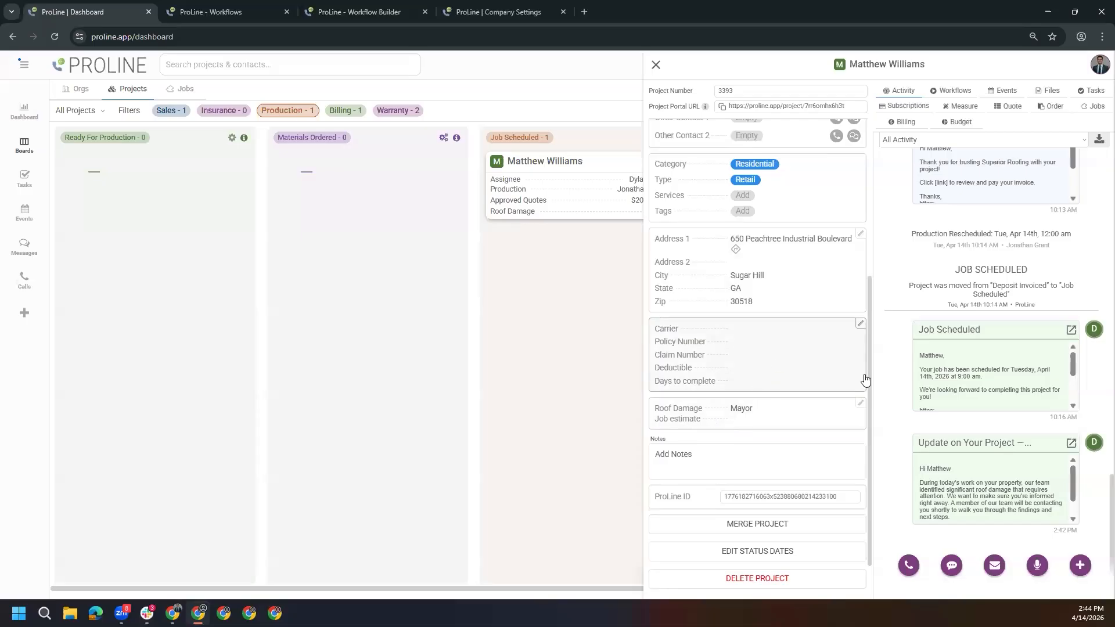
{"action": "scroll", "coordinate": [868, 397], "scroll_direction": "up", "scroll_amount": 1}
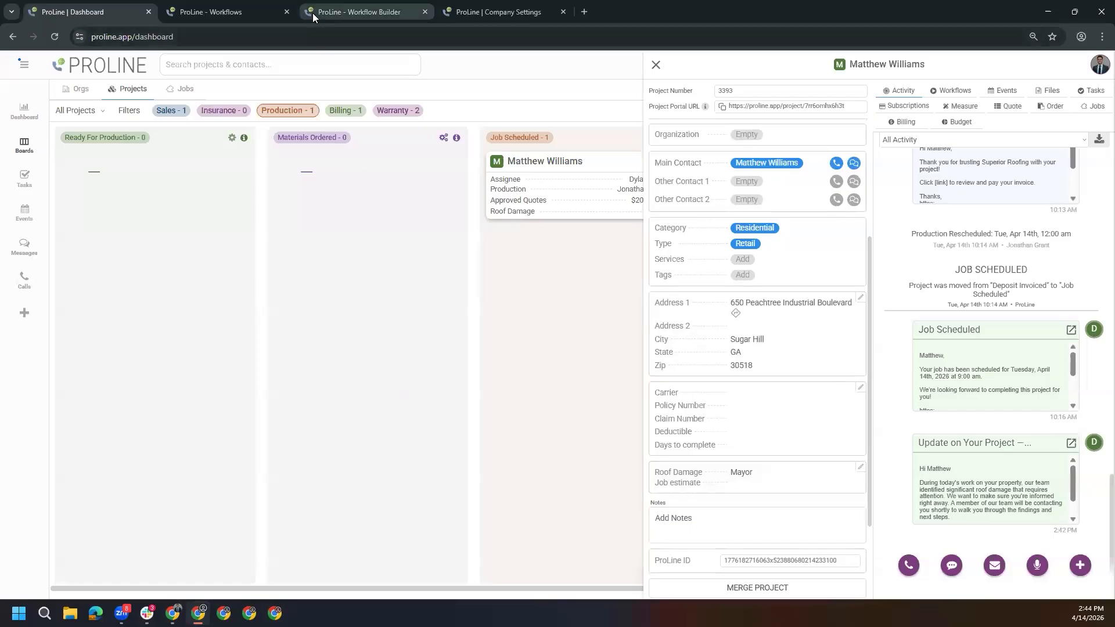
Check the types offered for a new dynamic field in the company settings, trying Date, and discard the unsaved field
{"action": "left_click", "coordinate": [462, 20]}
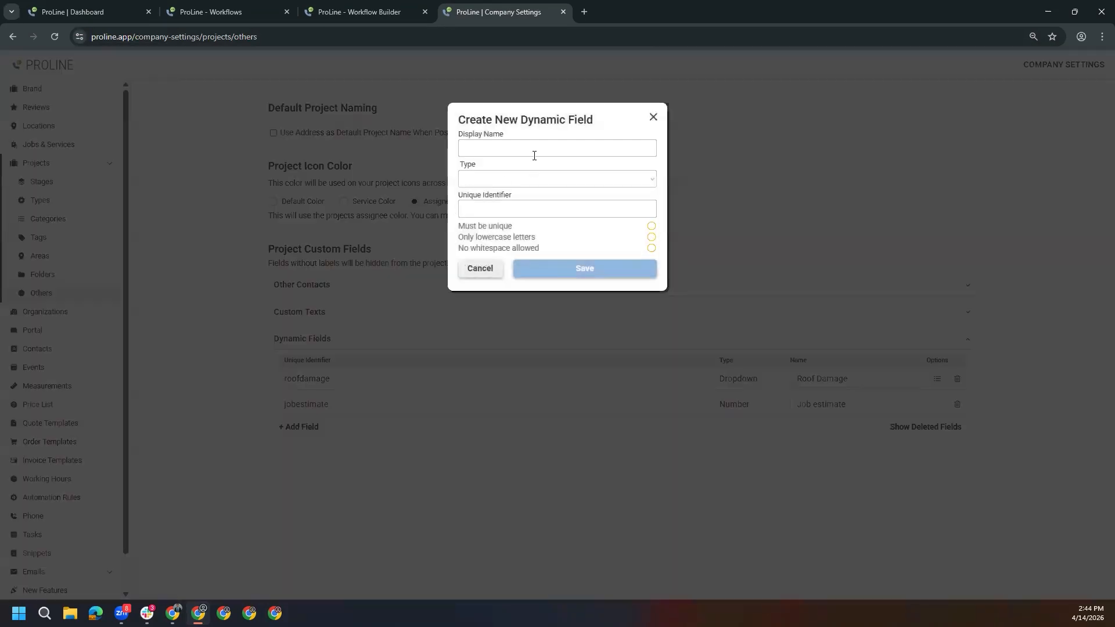
{"action": "left_click", "coordinate": [534, 179]}
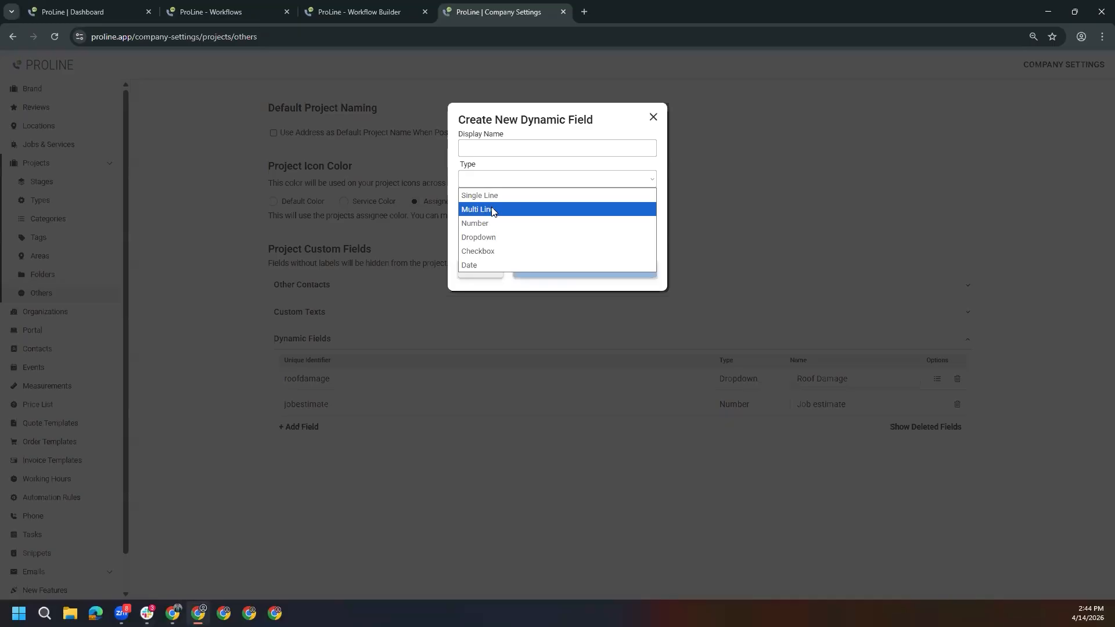
{"action": "left_click", "coordinate": [470, 265]}
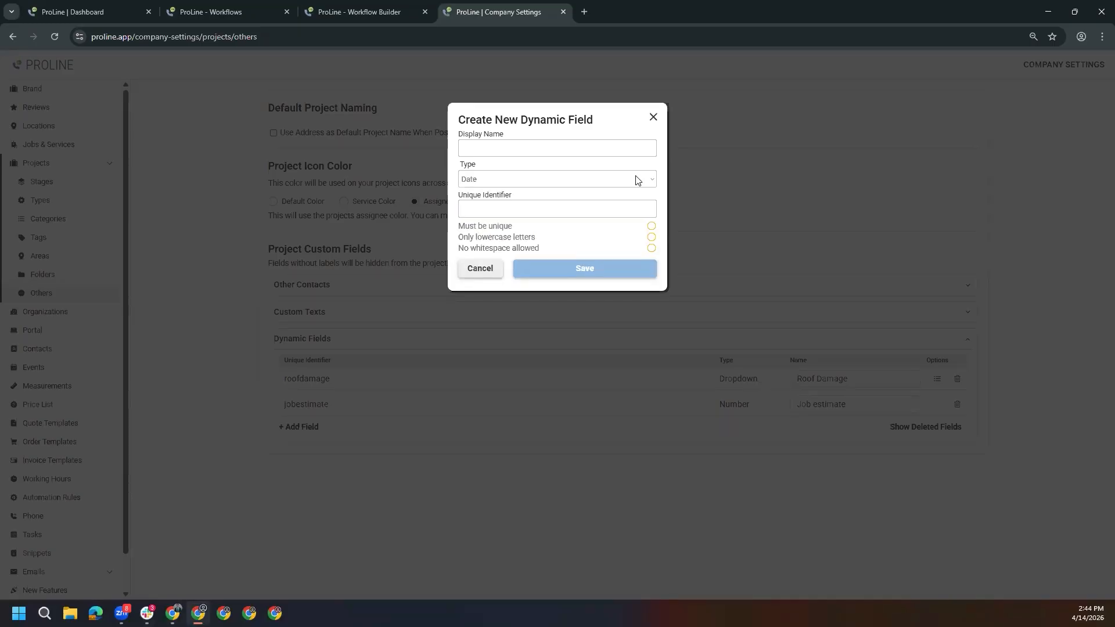
{"action": "left_click", "coordinate": [653, 118]}
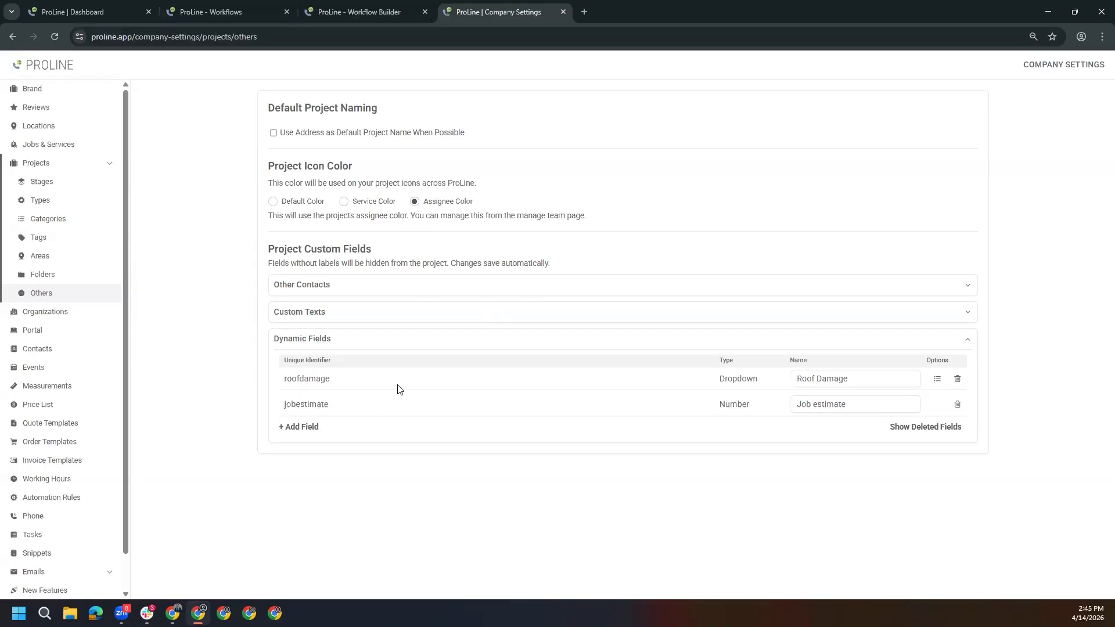
Check which workflows the inactive JOB ESTIMATE project field trigger can start, without choosing one
{"action": "left_click", "coordinate": [88, 12]}
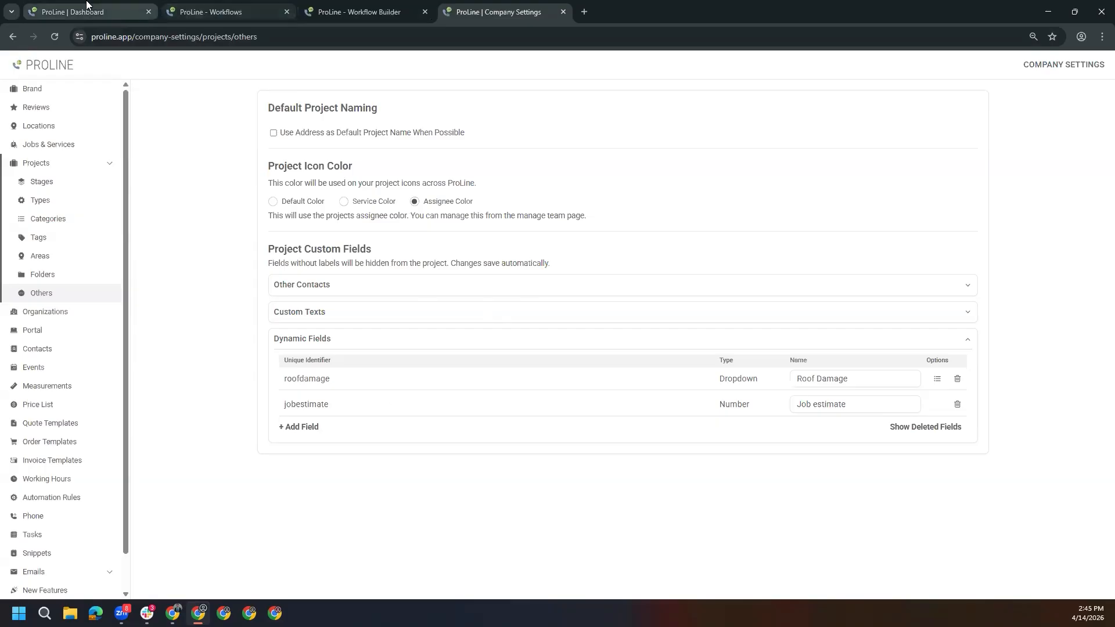
{"action": "left_click", "coordinate": [24, 64]}
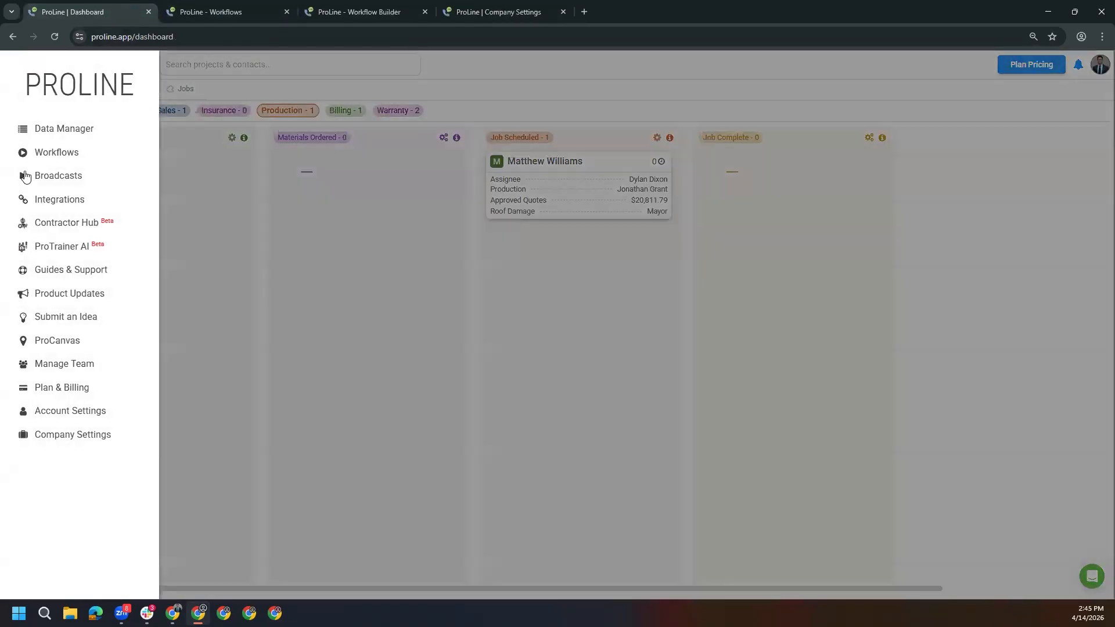
{"action": "left_click", "coordinate": [57, 153]}
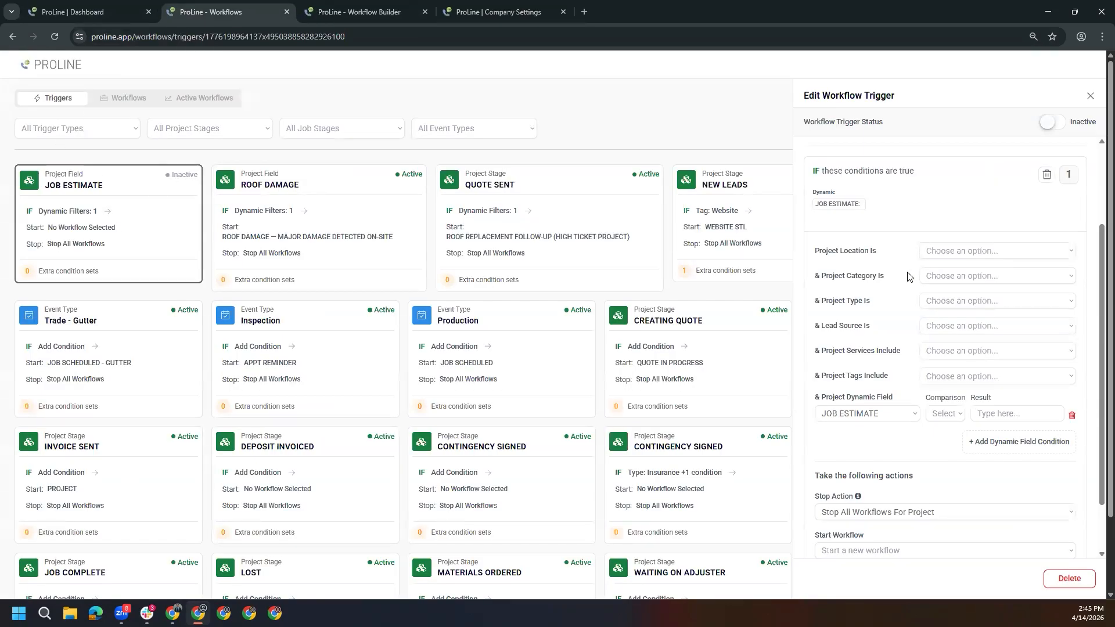
{"action": "scroll", "coordinate": [907, 276], "scroll_direction": "down", "scroll_amount": 1}
{"action": "left_click", "coordinate": [888, 498]}
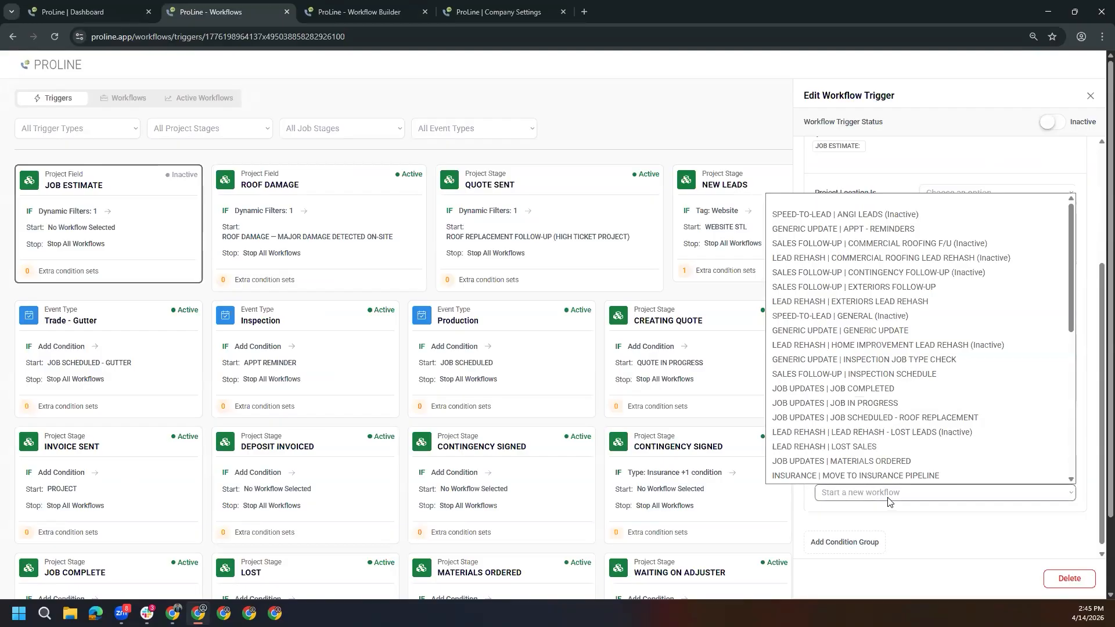
Browse the workflow library from the Speed-to-Lead folder to Lead Rehash, and return to the project on the dashboard
{"action": "left_click", "coordinate": [121, 100]}
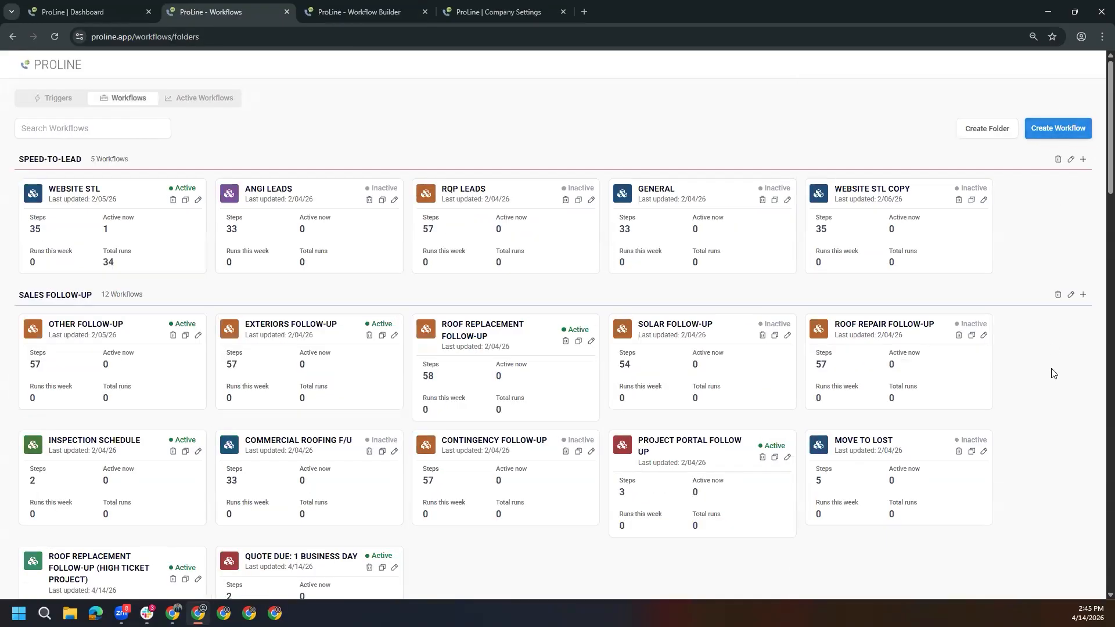
{"action": "scroll", "coordinate": [1046, 347], "scroll_direction": "down", "scroll_amount": 1}
{"action": "scroll", "coordinate": [1046, 348], "scroll_direction": "down", "scroll_amount": 4}
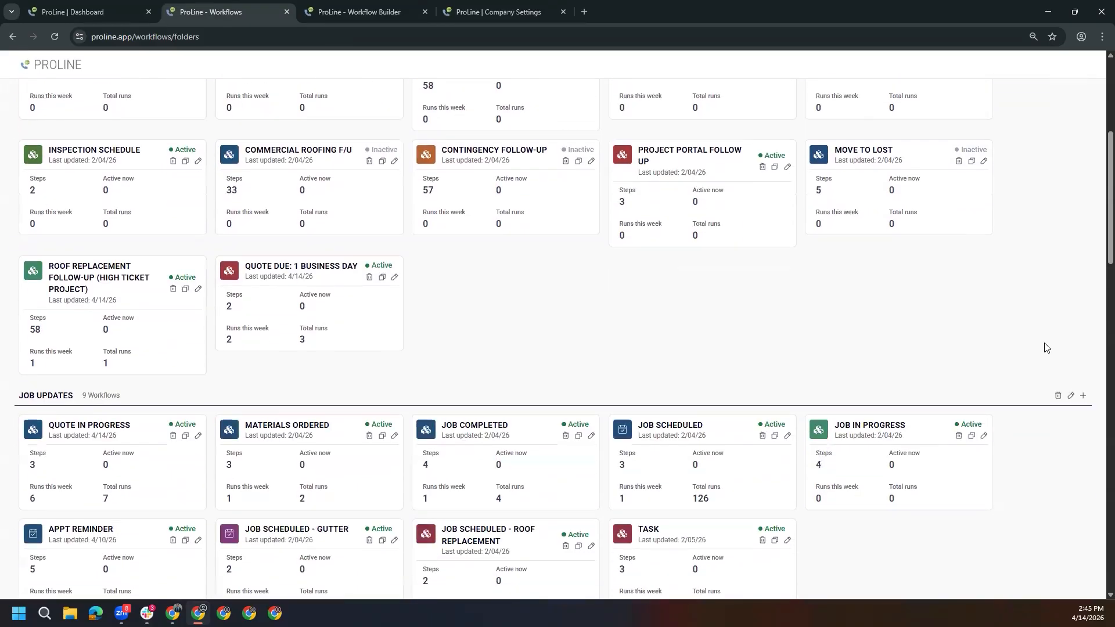
{"action": "scroll", "coordinate": [1047, 347], "scroll_direction": "up", "scroll_amount": 5}
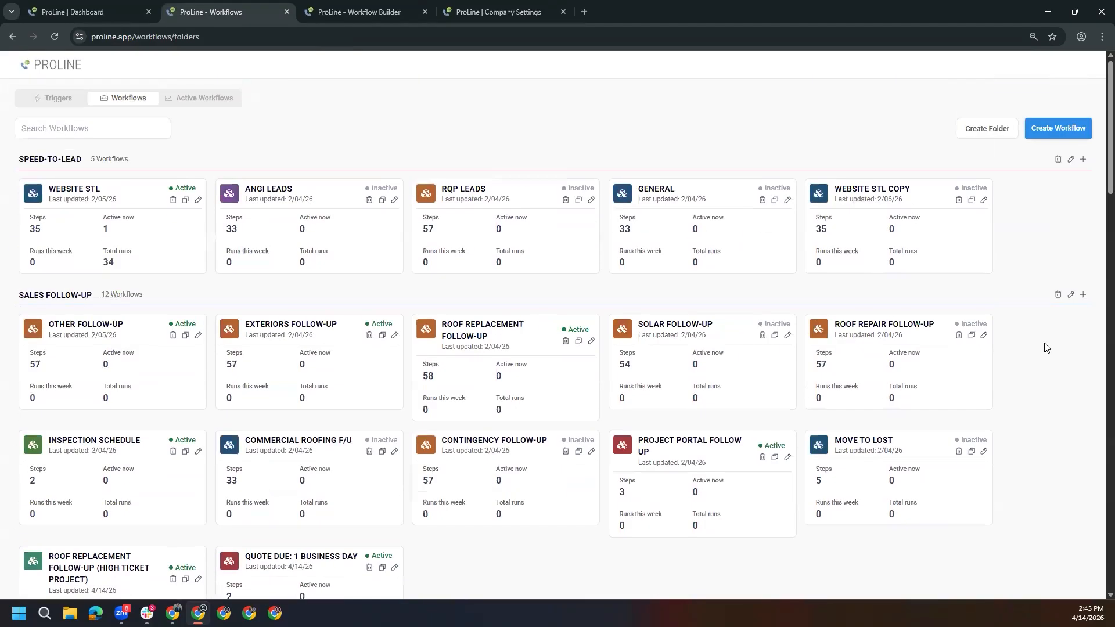
{"action": "scroll", "coordinate": [1047, 348], "scroll_direction": "down", "scroll_amount": 10}
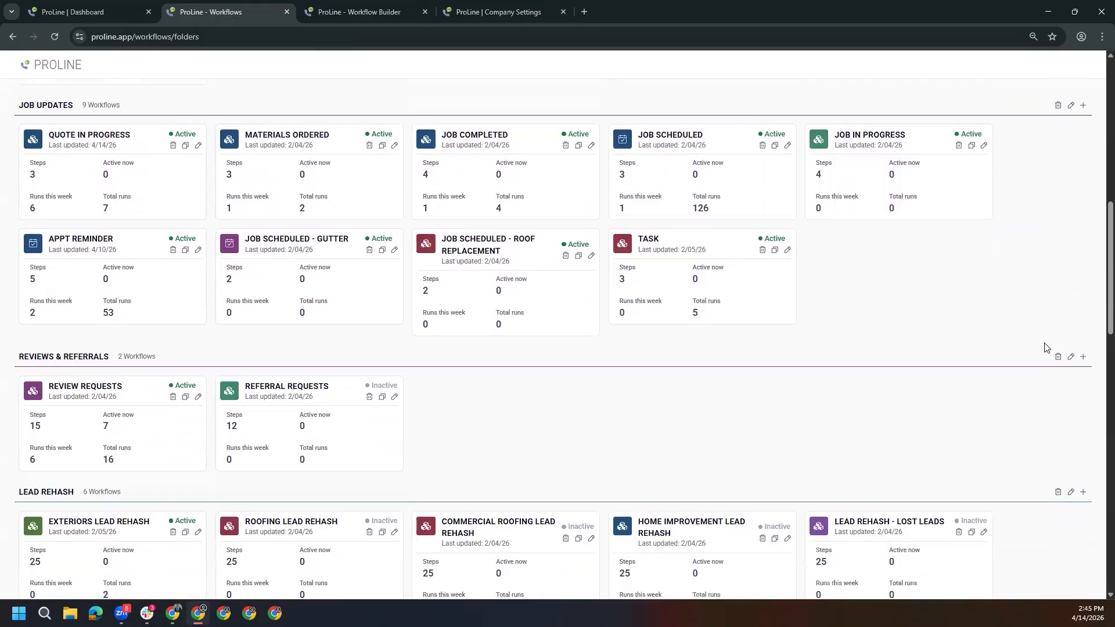
{"action": "left_click", "coordinate": [88, 12]}
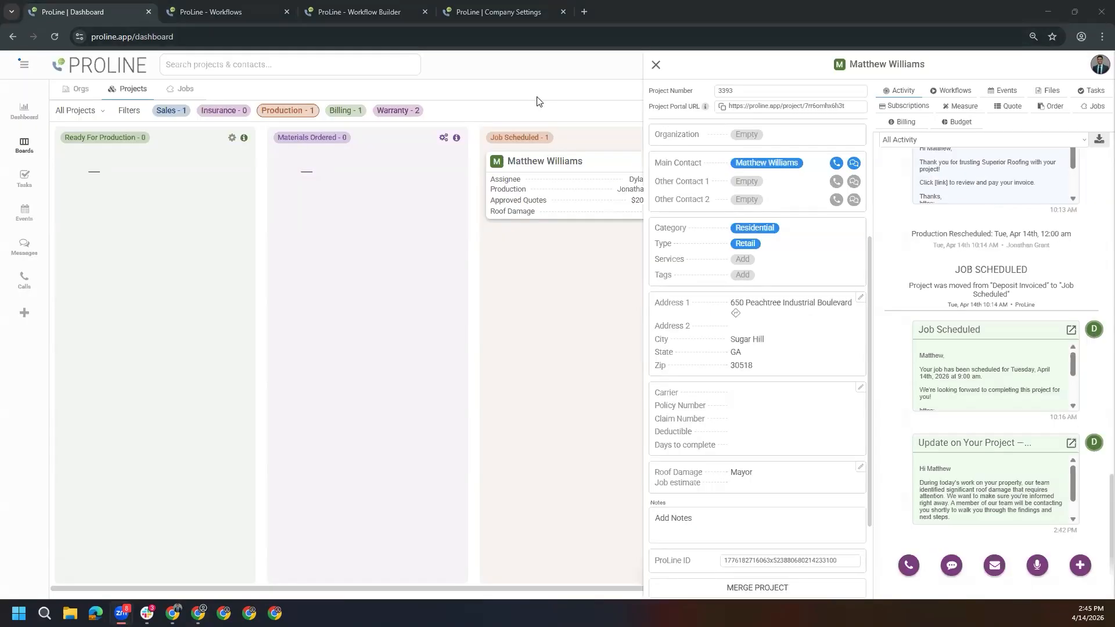